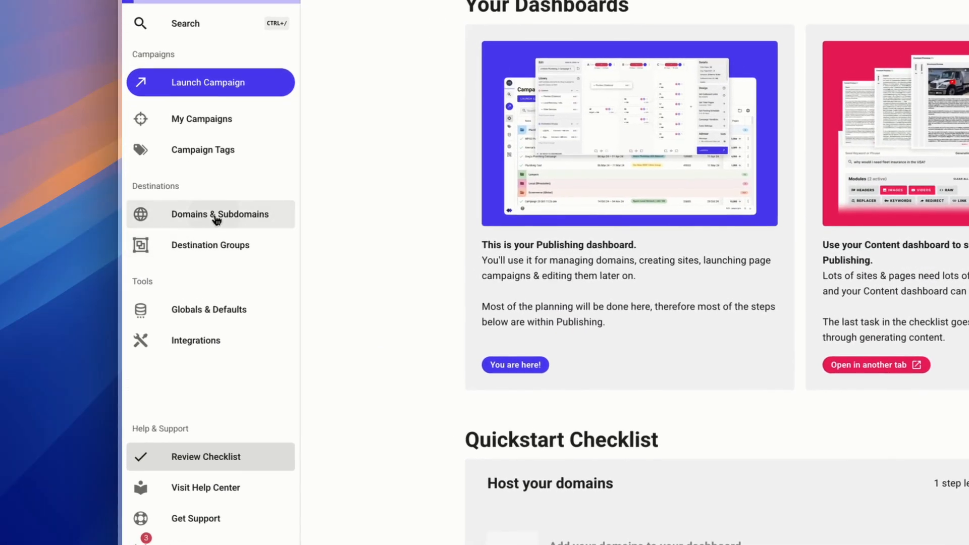
- Start creating sites from the domains and subdomains overview and select 20 root domains for the new subdomains
left_click(184, 225)
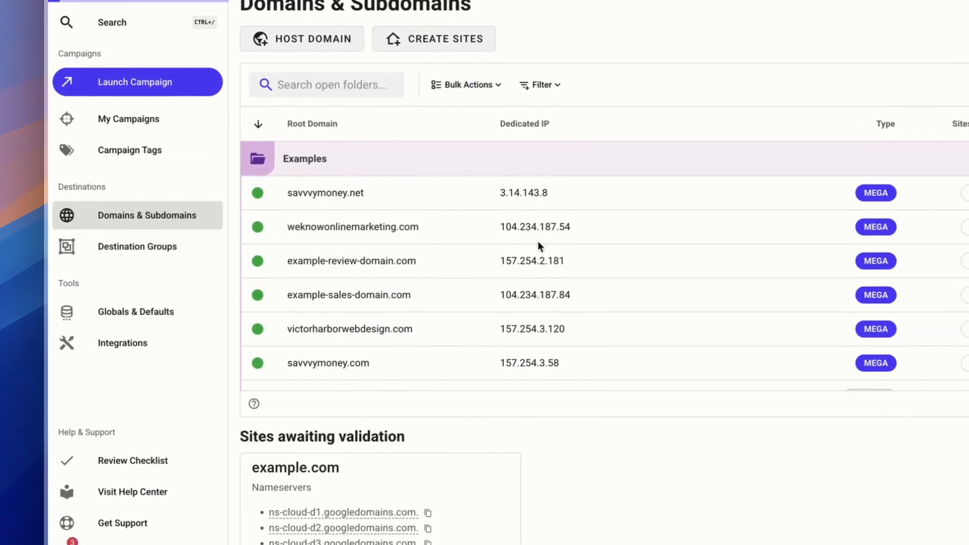
left_click_drag(500, 260, 580, 261)
left_click(602, 261)
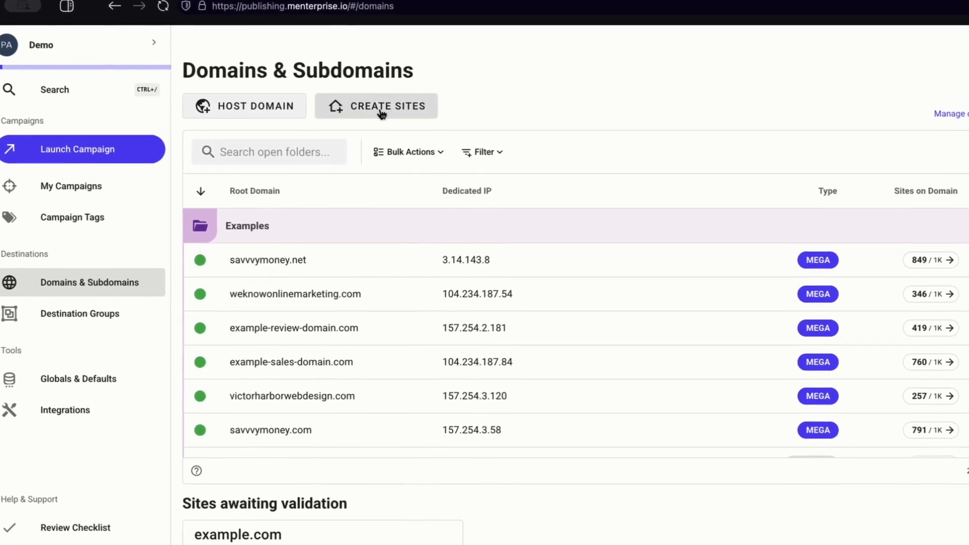
left_click(384, 109)
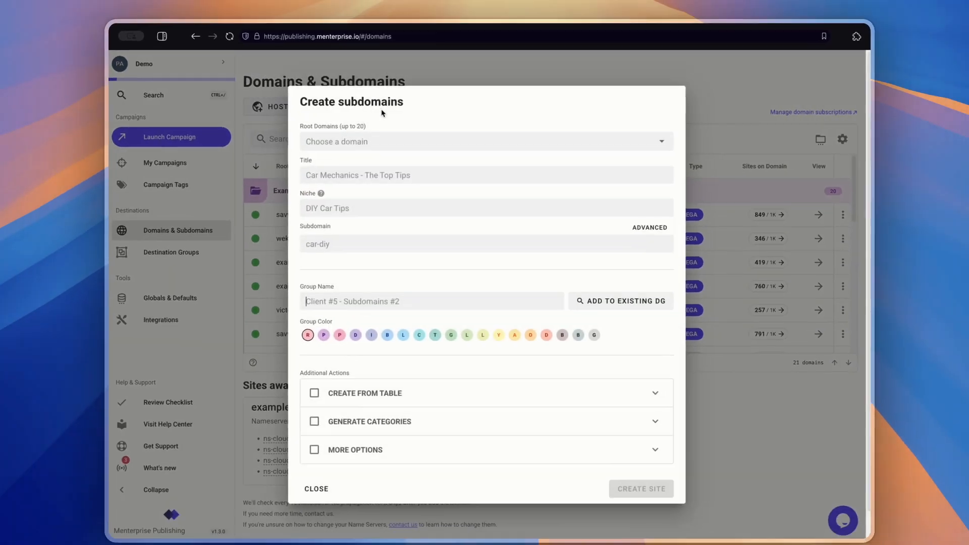
left_click(353, 142)
left_click(309, 179)
left_click(346, 235)
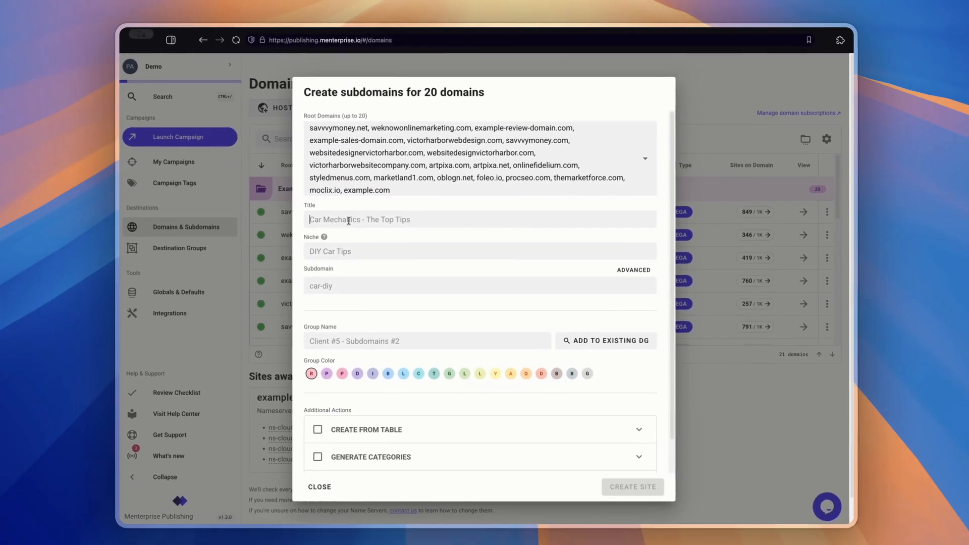
- Set both the title and the niche to "{Plumbing|Plumber} {in|around|servicing|local to|nearby} [[city]], [[state]]"
type("{Plumbing|Plumber} {in|around|servicing|local to|nearby} [[city]], [[state]]")
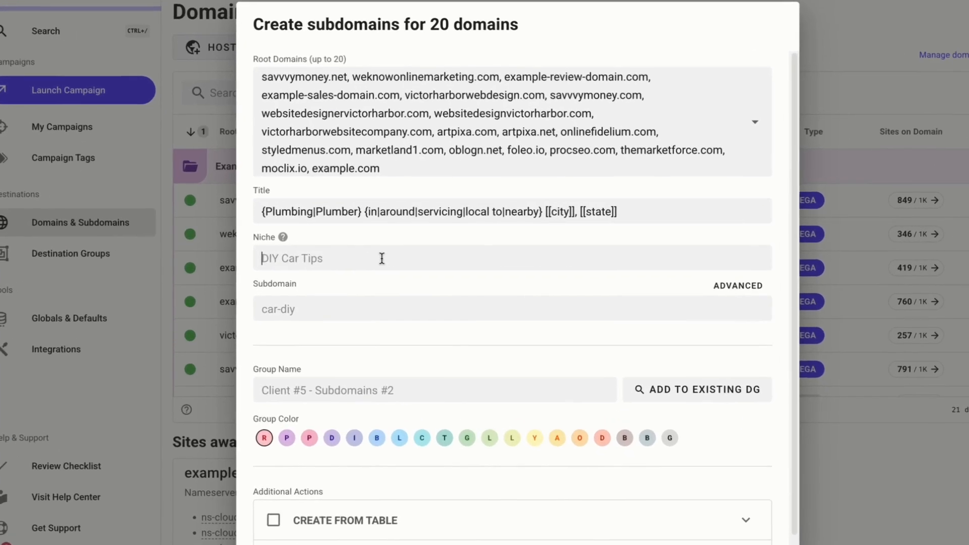
left_click(383, 255)
type("{Plumbing|Plumber} {in|around|servicing|local to|nearby} [[city]], [[state]]")
- Set the subdomain pattern to "{Plumbing|Plumber} [[city]], [[state]]", without the preposition spintax
left_click(381, 302)
type("{Plumbing|Plumber} {in|around|servicing|local to|nearby} [[city]], [[state]]")
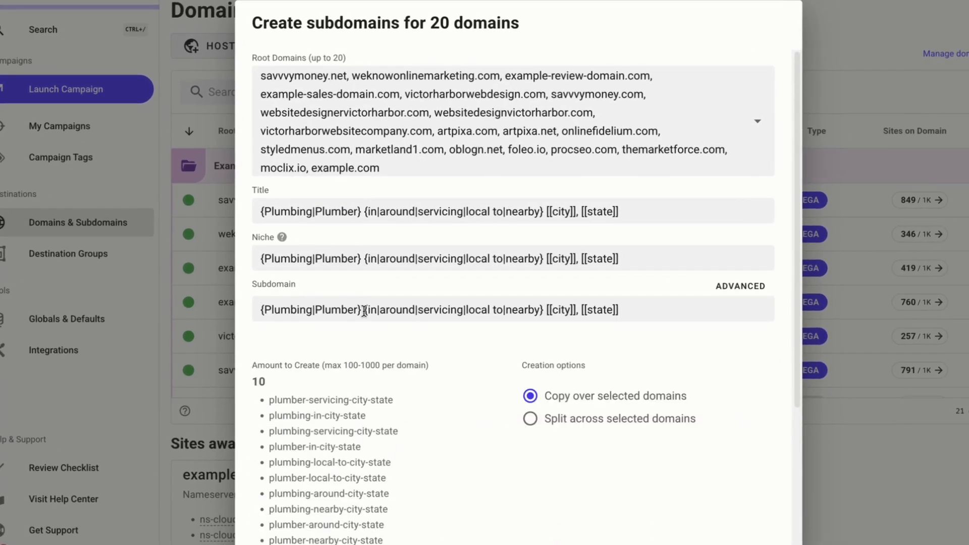
left_click_drag(364, 310, 544, 310)
key("BackSpace")
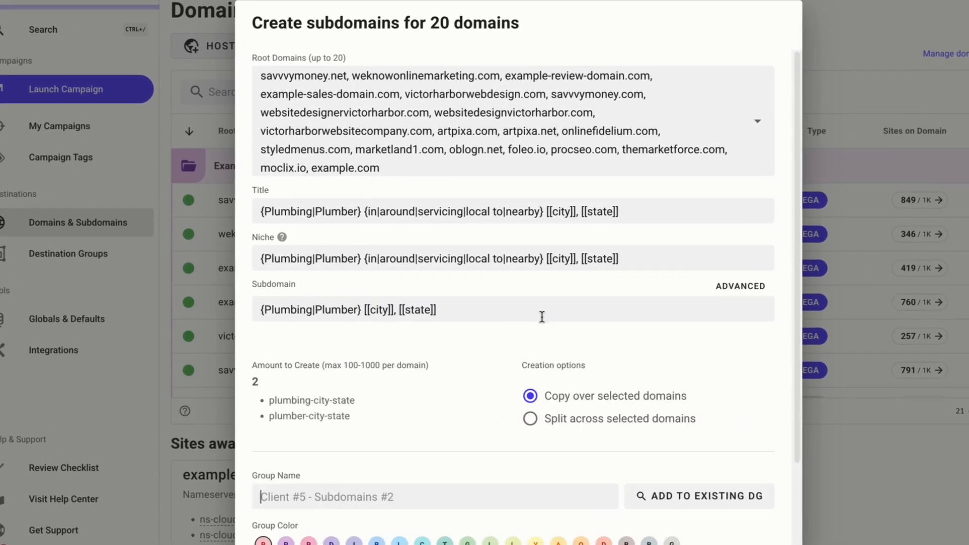
- Choose to split the subdomains across the selected domains, with a count of 20
left_click(530, 418)
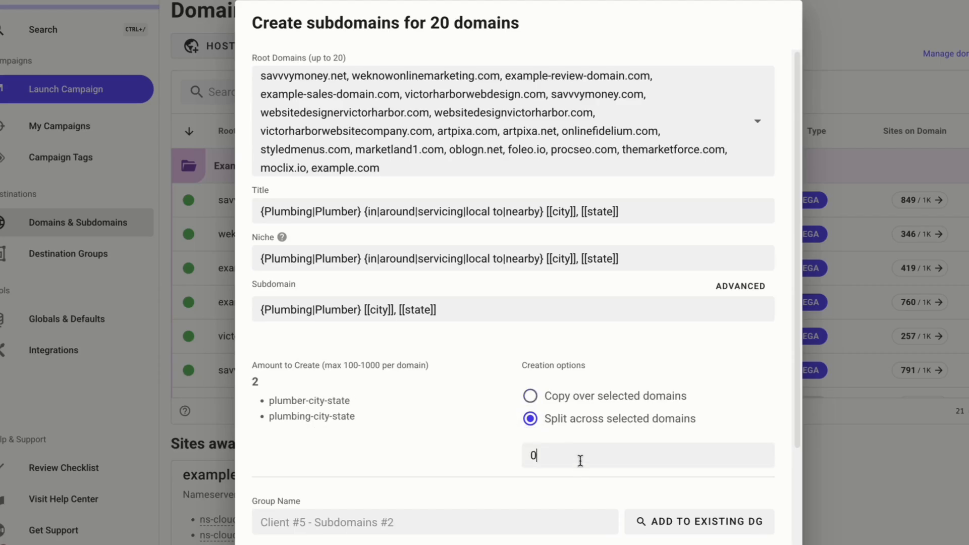
key("BackSpace")
type("20")
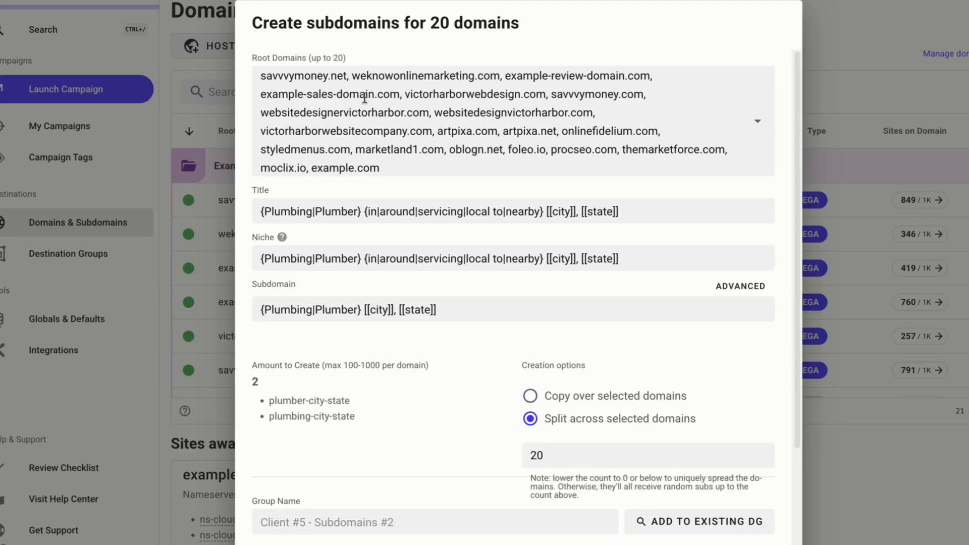
- Enable creation from a table and fill the city and state variables with US cities and their matching states
scroll(404, 303, "down", 5)
left_click(335, 465)
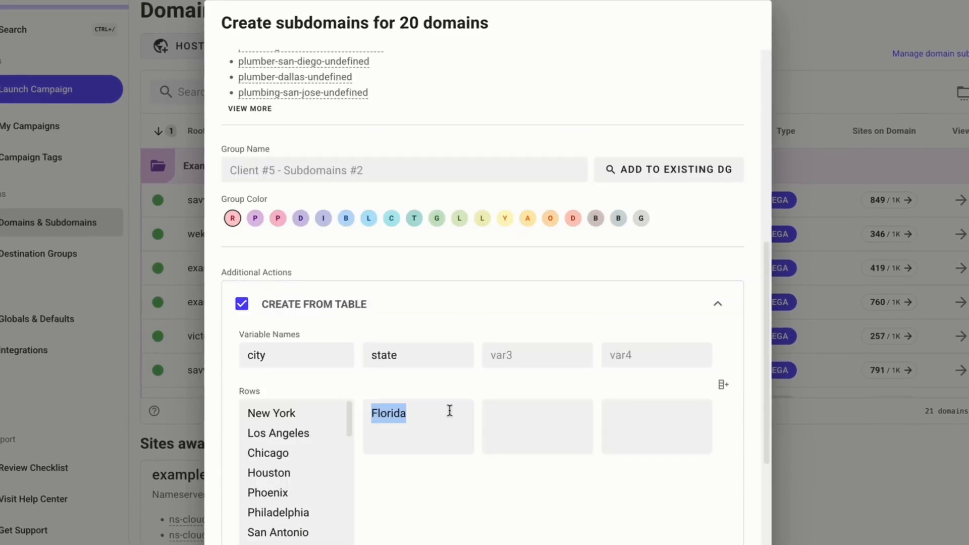
key("ctrl+v")
- Name the destination group "Plumbing USA 100 Cities" and create the sites
scroll(613, 460, "up", 2)
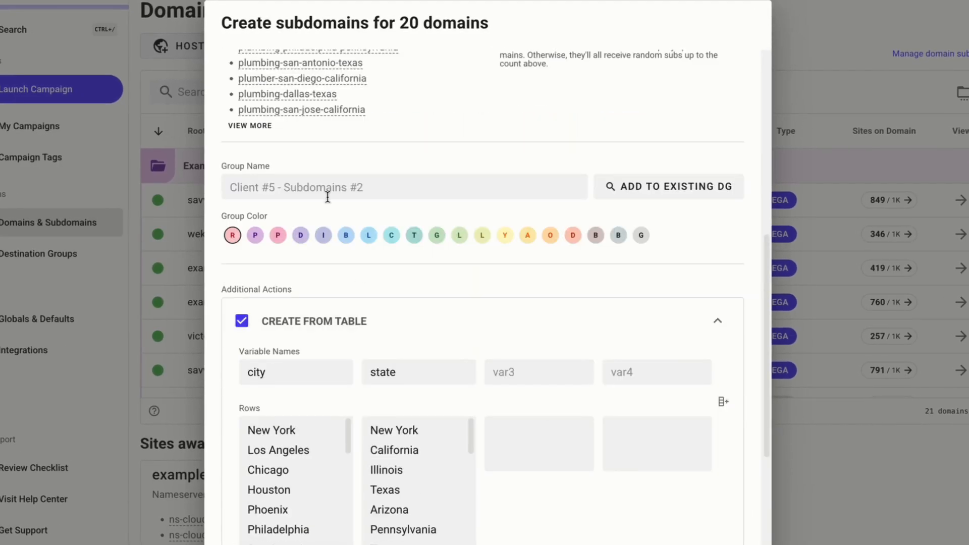
left_click(328, 197)
type("Plumbi")
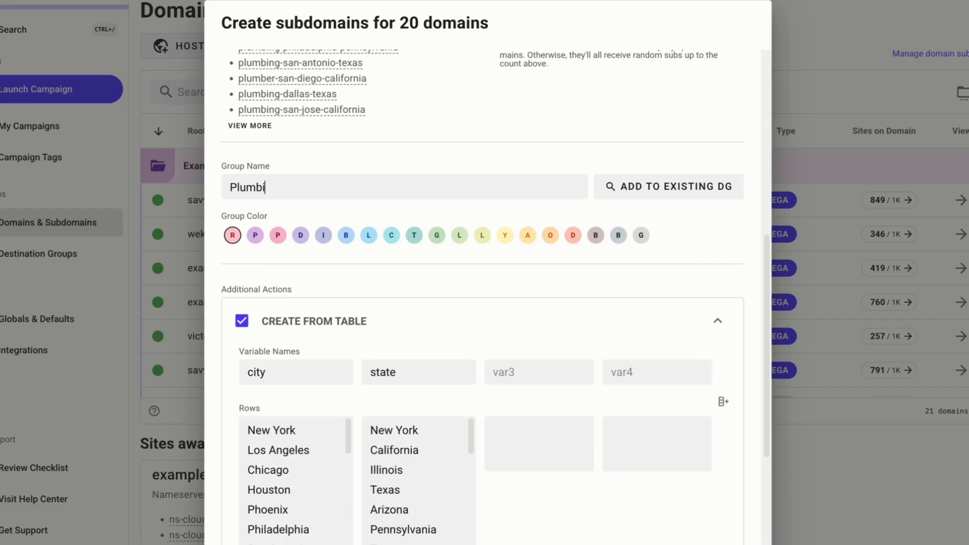
type("ng USA 100 Cities")
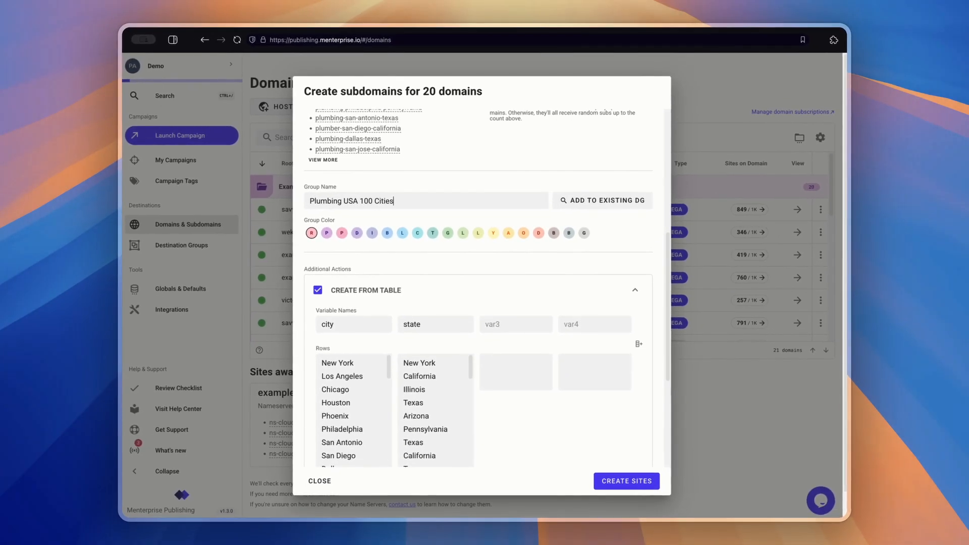
scroll(578, 442, "down", 2)
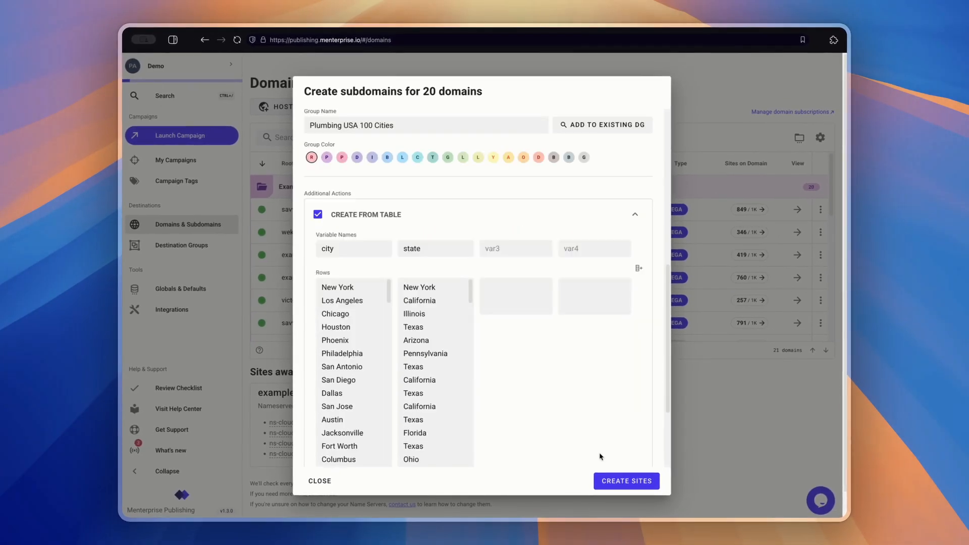
left_click(626, 481)
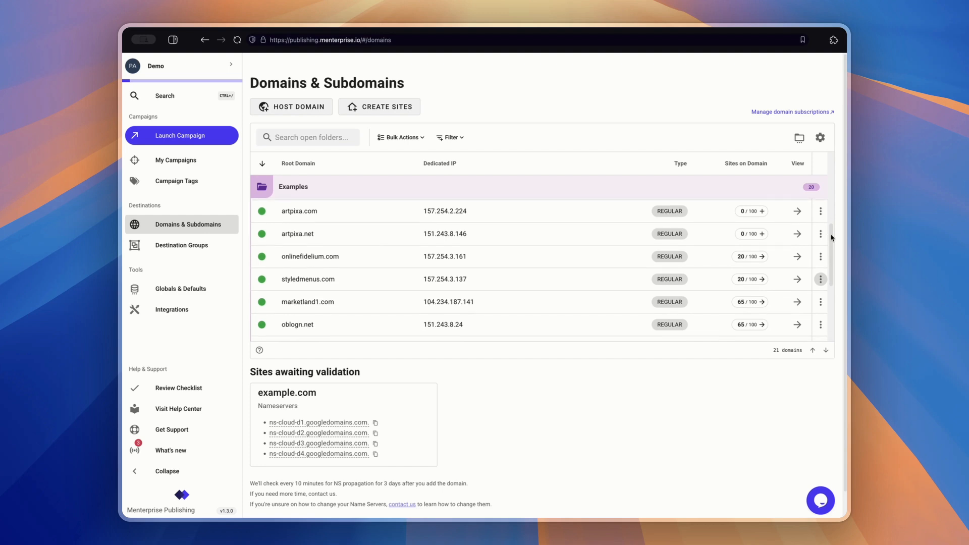
- Look over the hosted domains, and find the Plumbing USA 100 Cities entry among the destination groups
left_click_drag(832, 238, 832, 243)
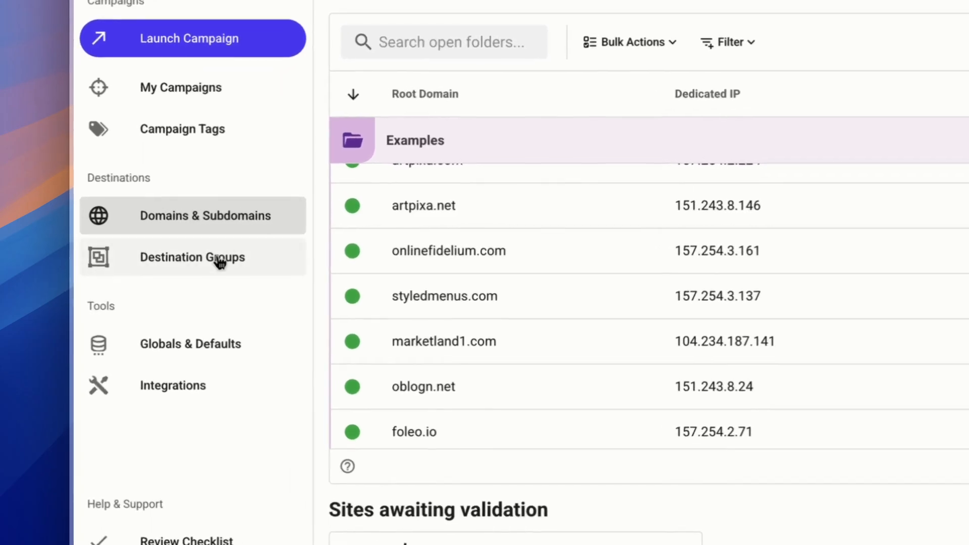
left_click(212, 272)
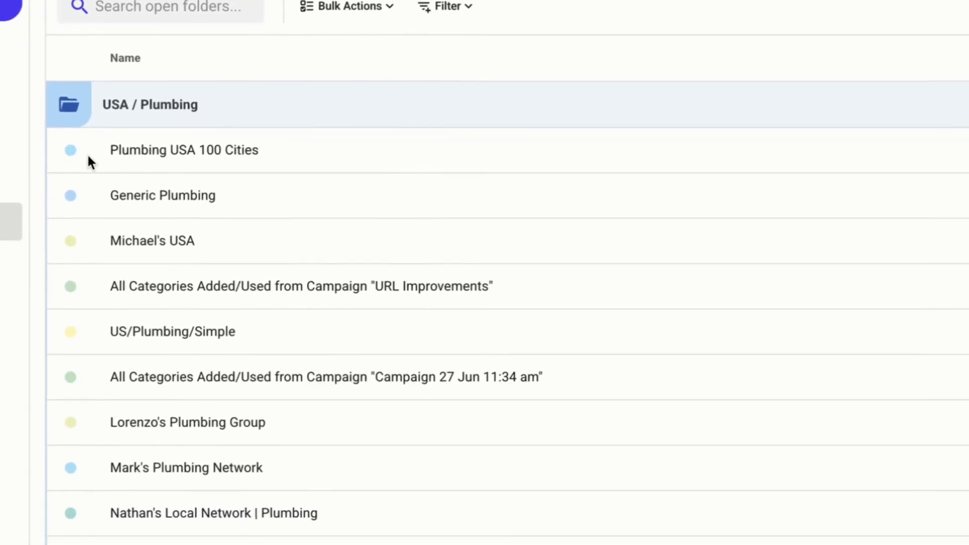
left_click_drag(277, 160, 110, 152)
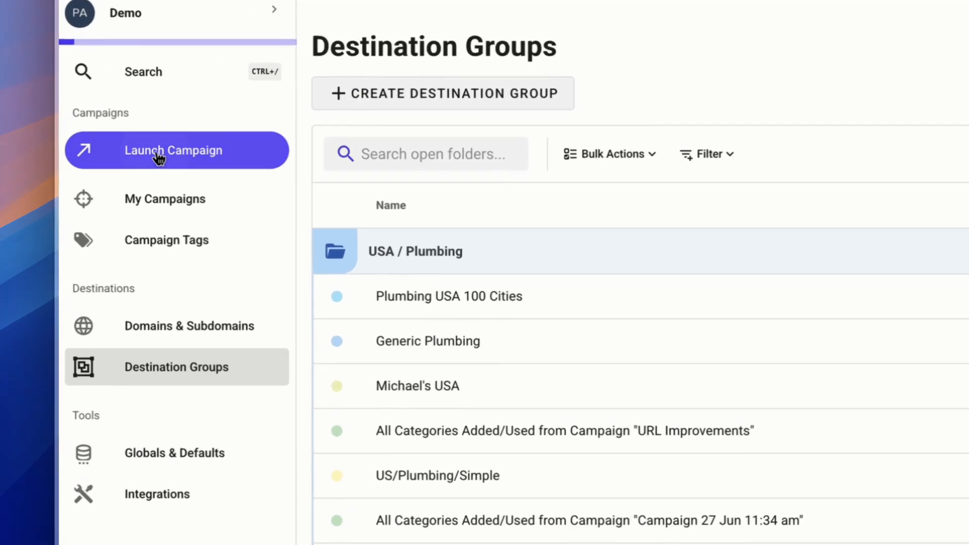
- Start a new campaign and delete tier C from its page structure
left_click(172, 136)
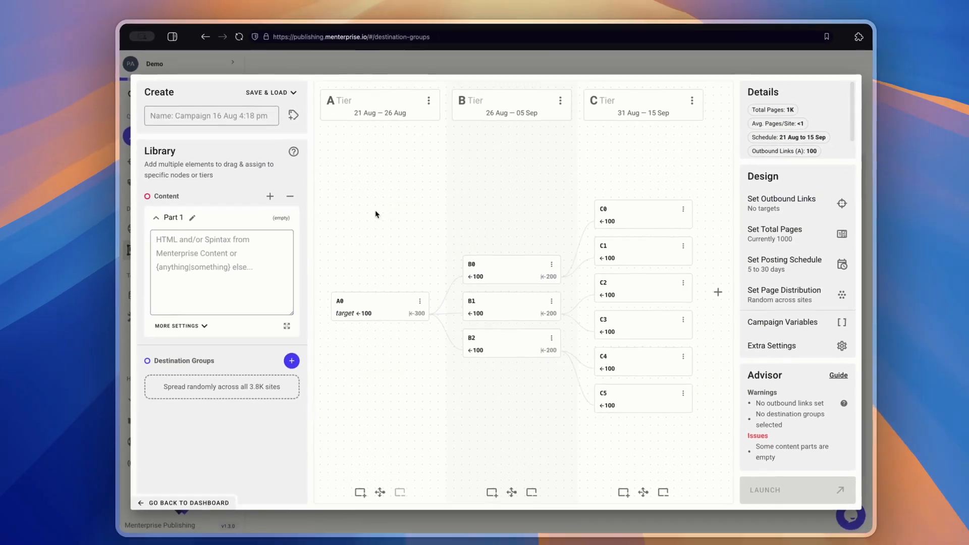
left_click(463, 255)
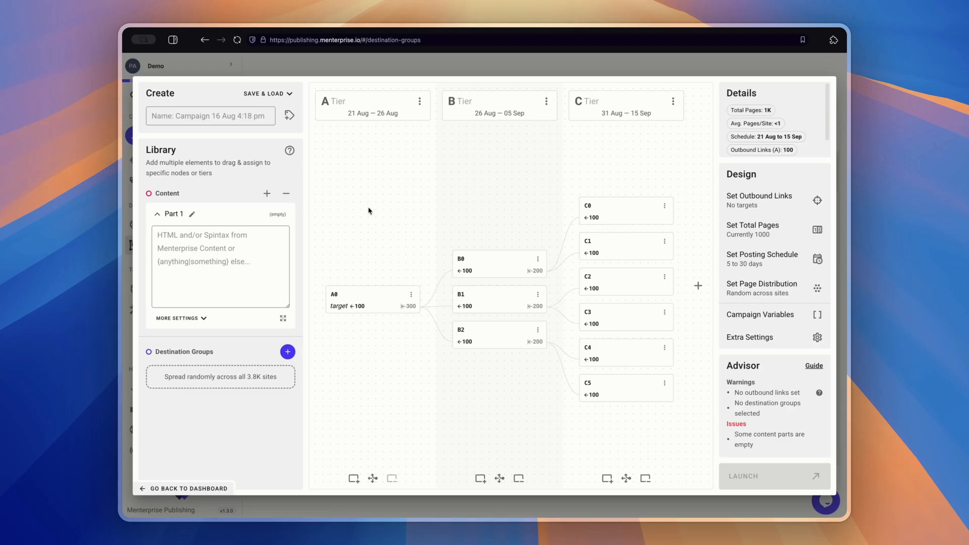
left_click(673, 101)
left_click(595, 279)
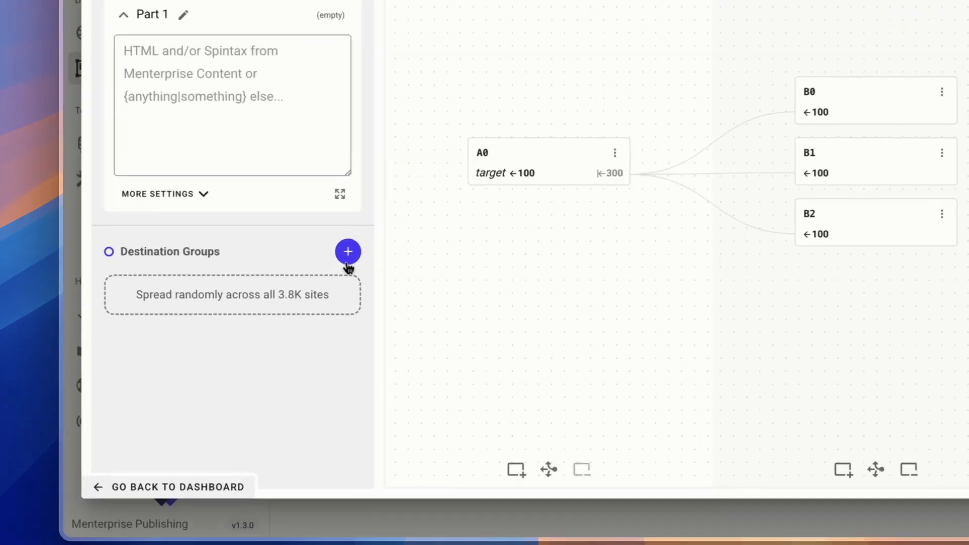
- Add the destination groups Plumbing USA 100 Cities and General Local to the campaign, assigning the first to tier A and the second to tier B
left_click(288, 352)
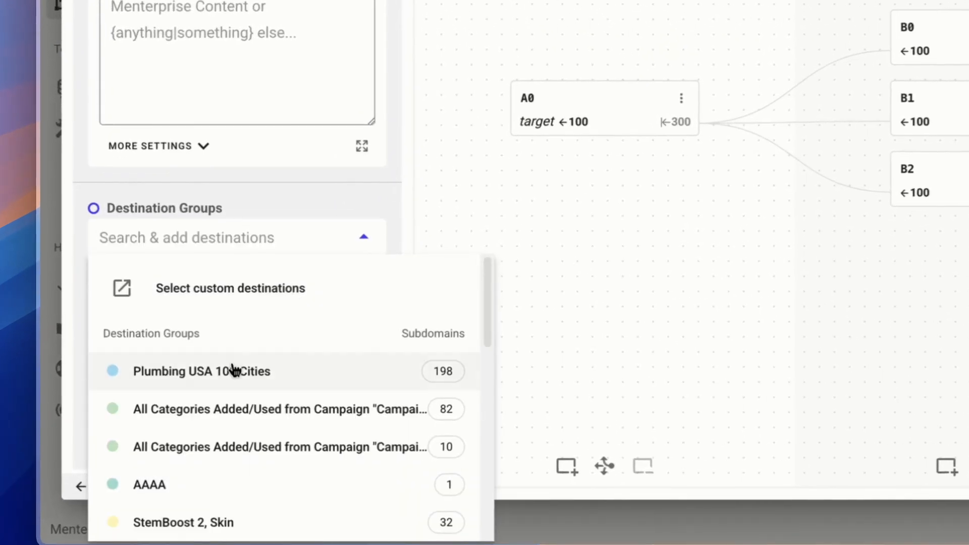
left_click(219, 431)
left_click(329, 217)
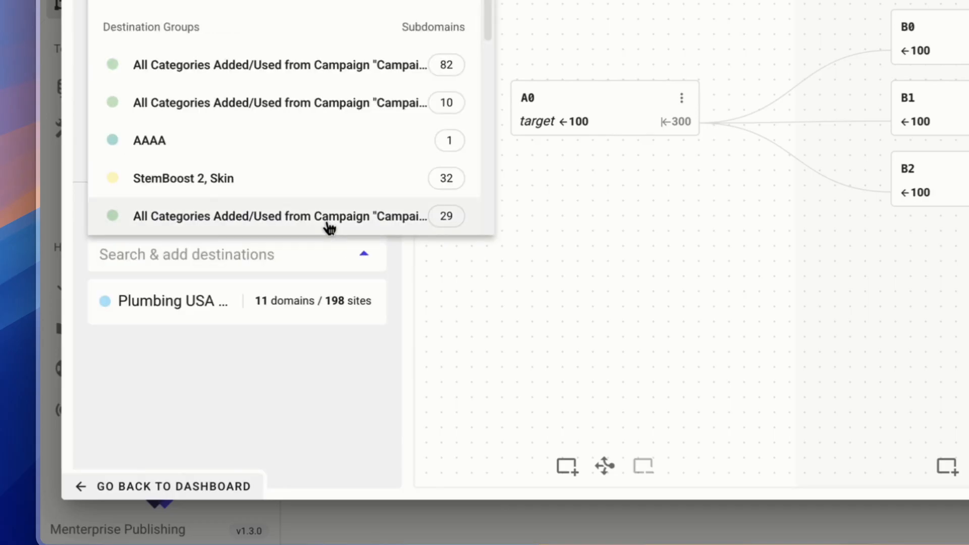
type("gener")
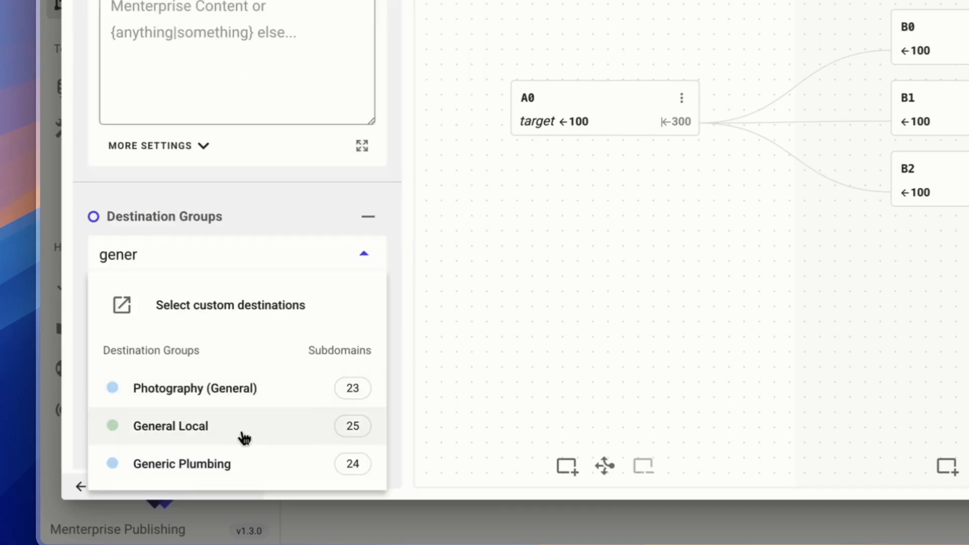
left_click(242, 437)
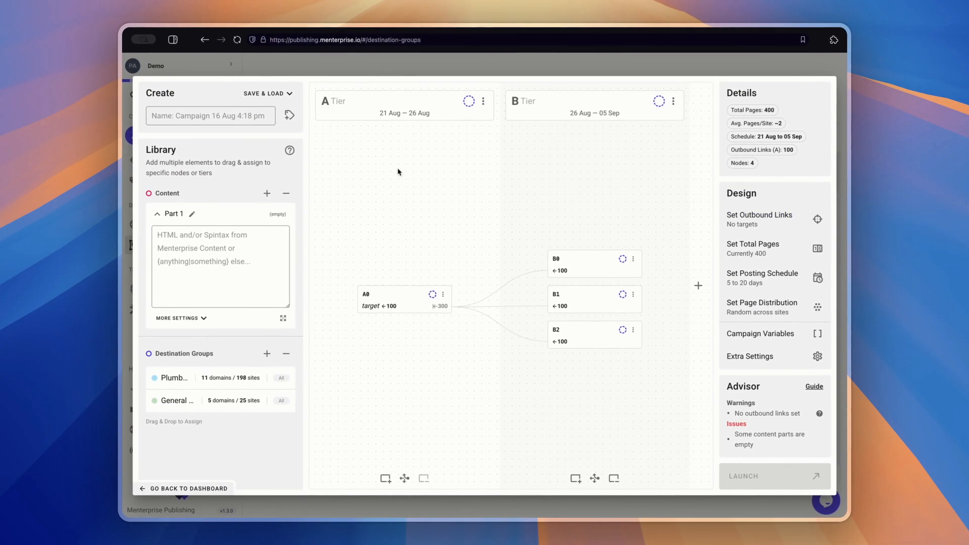
left_click_drag(170, 379, 382, 210)
left_click_drag(172, 401, 615, 187)
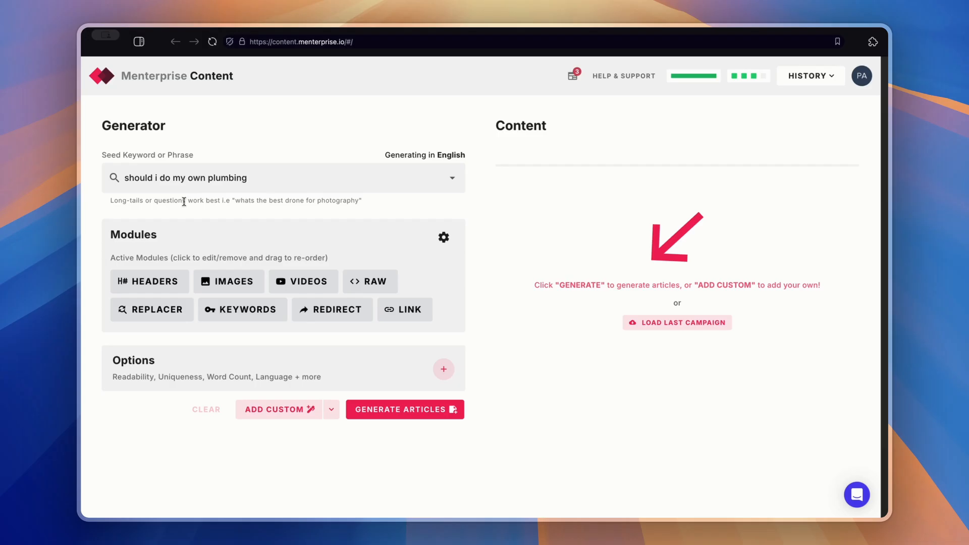
- Switch to Menterprise Content and generate articles for the seed phrase "should i do my own plumbing"
left_click(419, 417)
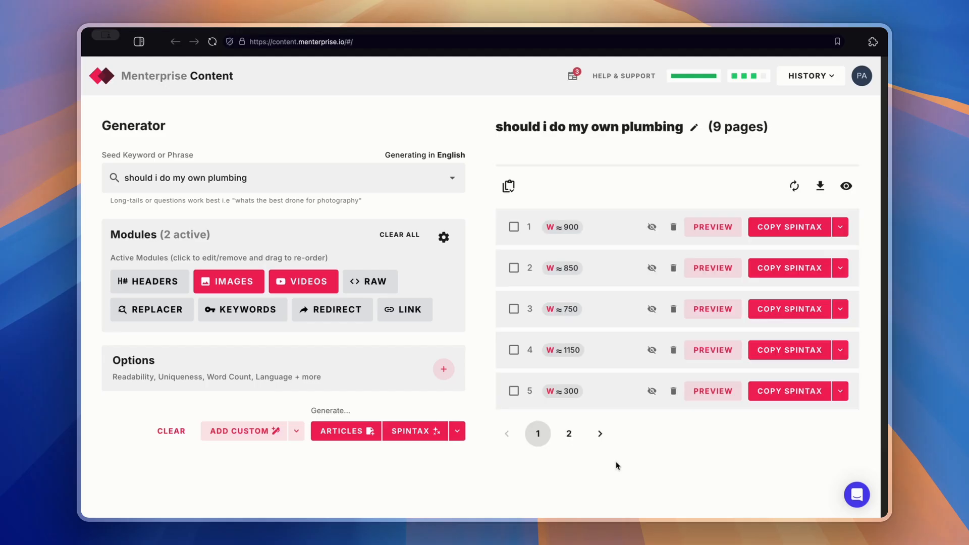
- Review the first generated article's source text, spintax content and structured preview, and close the preview
left_click(710, 229)
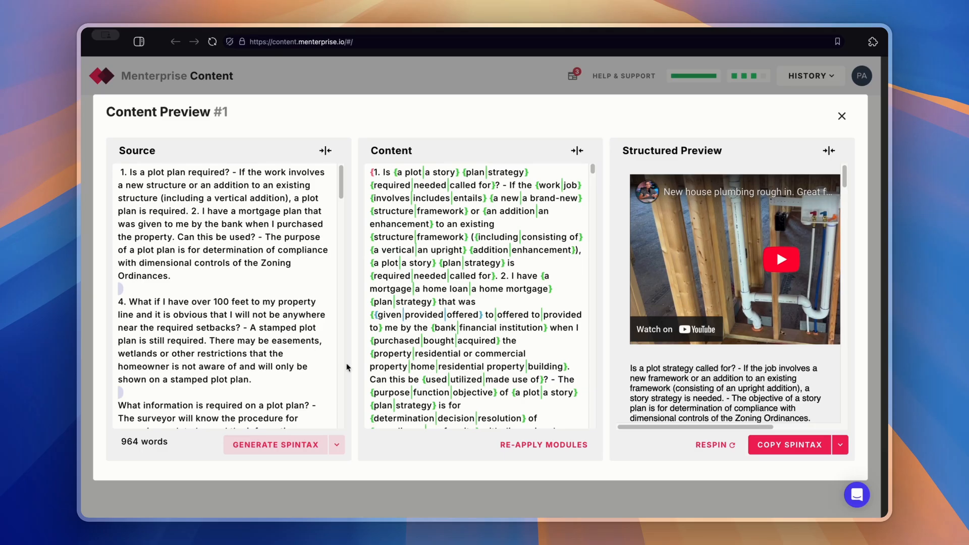
scroll(224, 288, "down", 5)
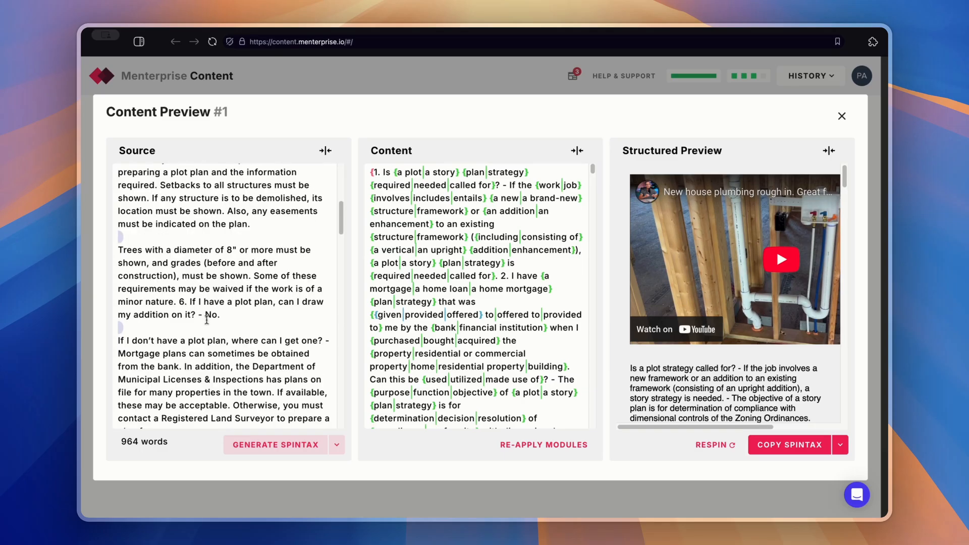
scroll(262, 289, "down", 2)
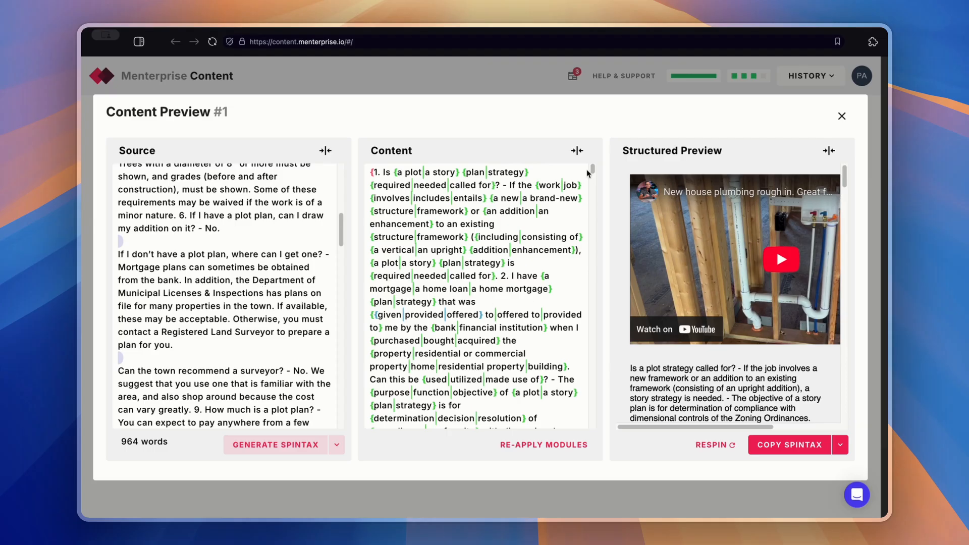
left_click_drag(592, 171, 592, 243)
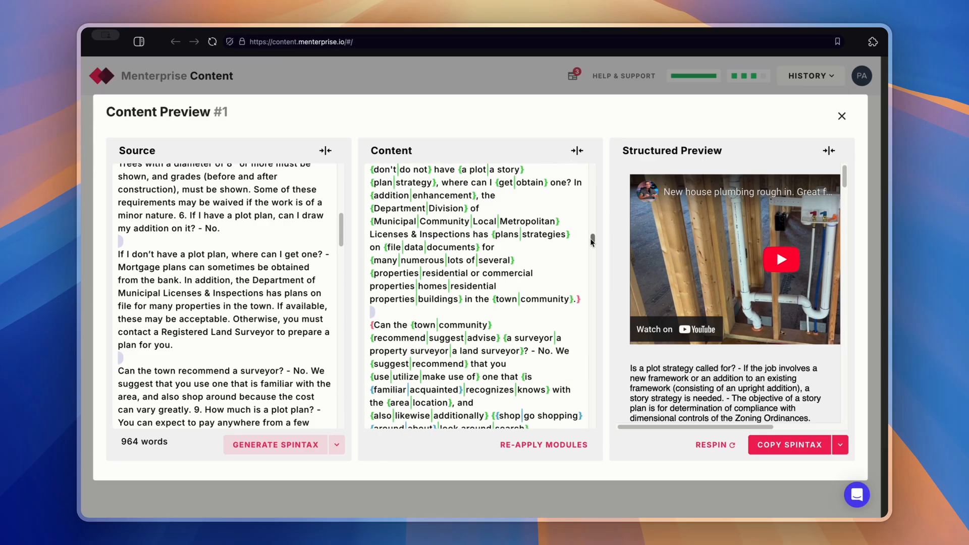
left_click_drag(845, 177, 841, 300)
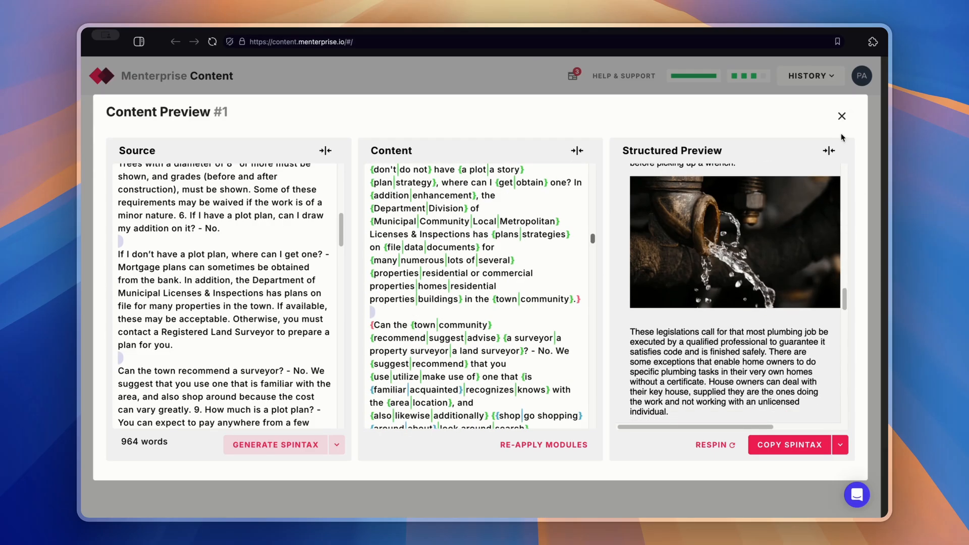
left_click(841, 116)
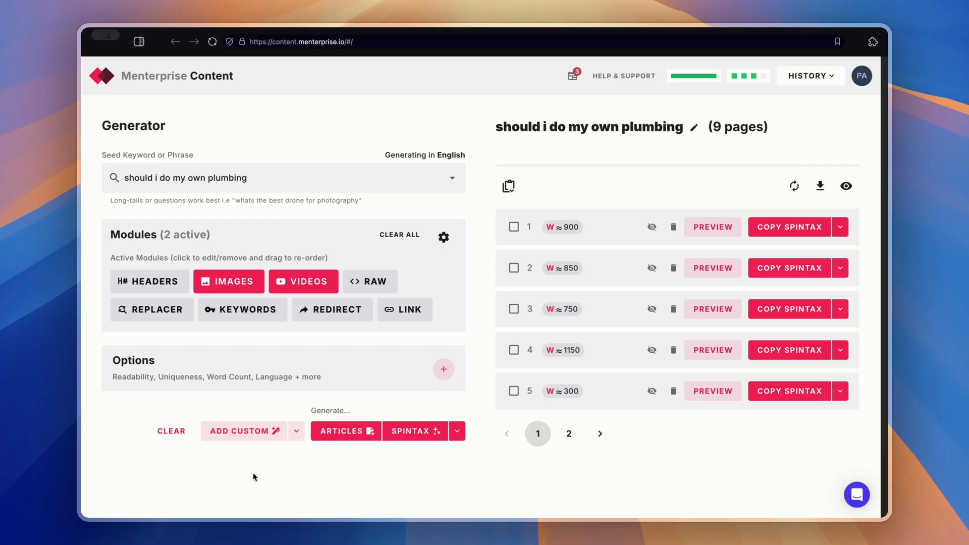
- Clear the generated articles, then add a custom content page and fill its source with the prepared plumbing article
left_click(179, 433)
left_click(271, 408)
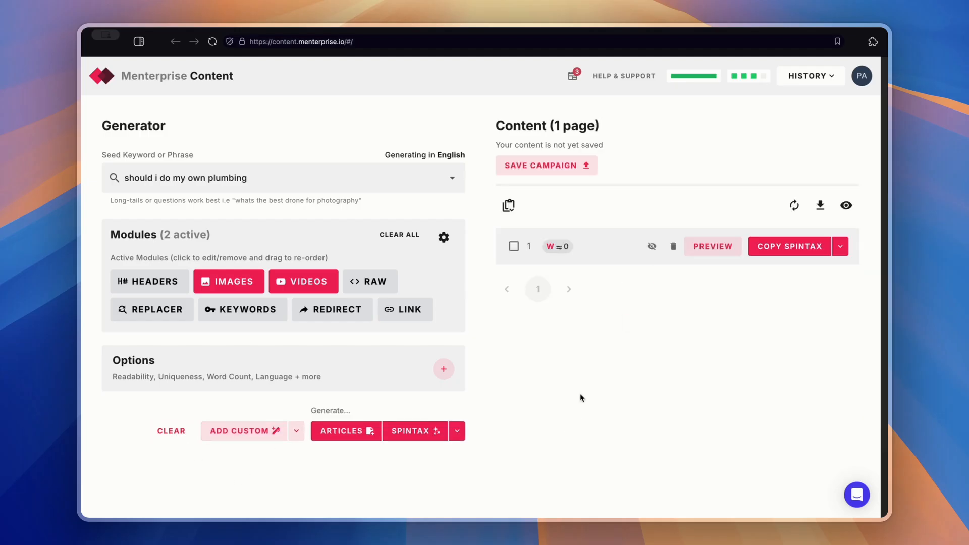
left_click(731, 252)
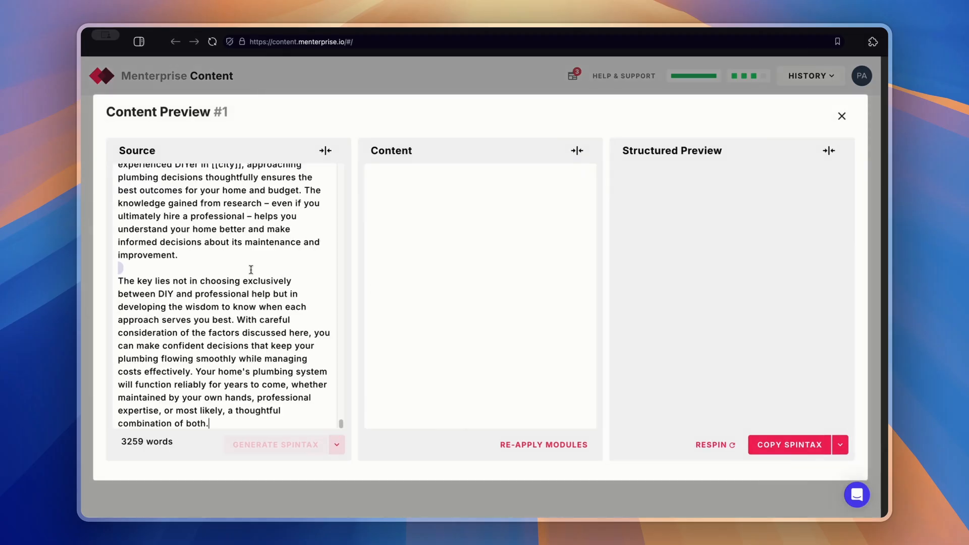
- Generate spintax from the custom page's plumbing article and look through the spun content alongside its source
left_click_drag(344, 432, 351, 196)
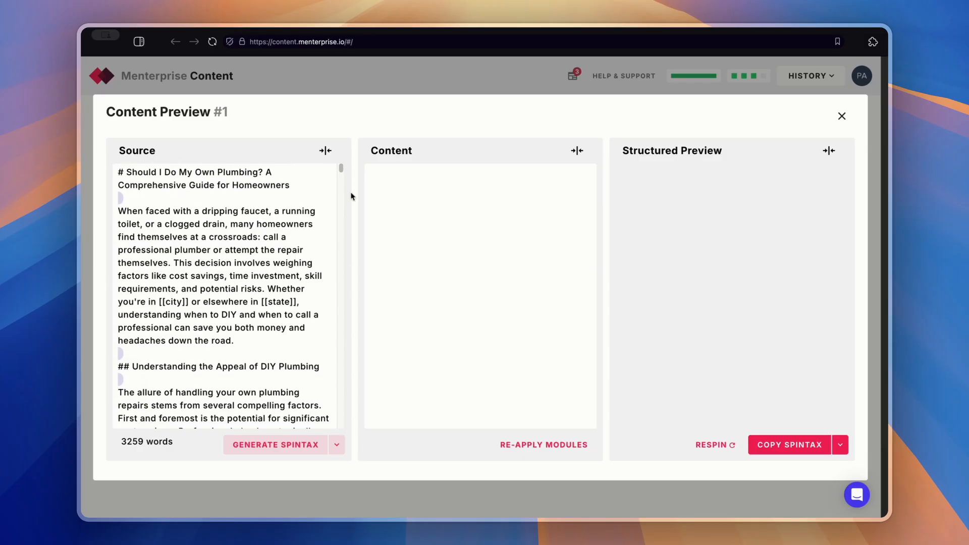
left_click(263, 447)
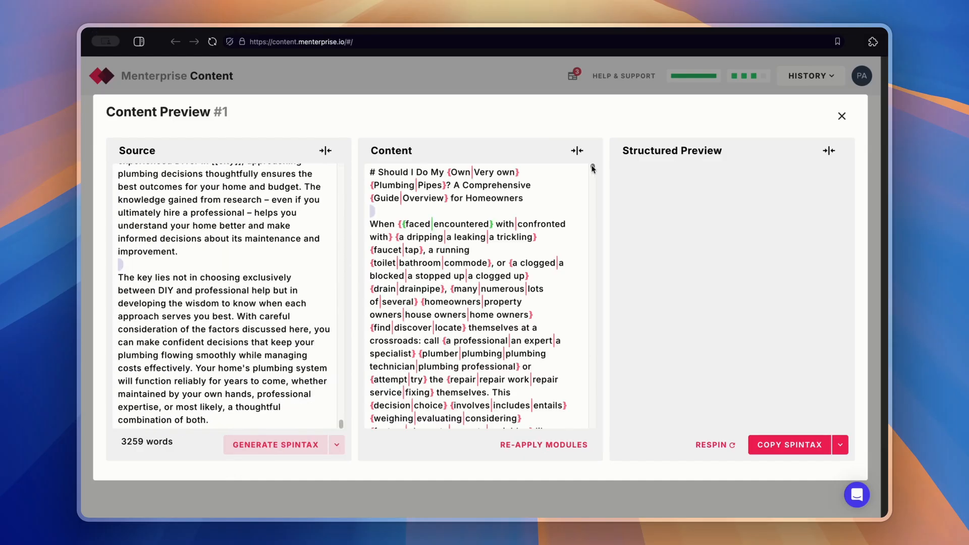
left_click_drag(593, 168, 594, 271)
left_click_drag(598, 255, 601, 212)
left_click(598, 262)
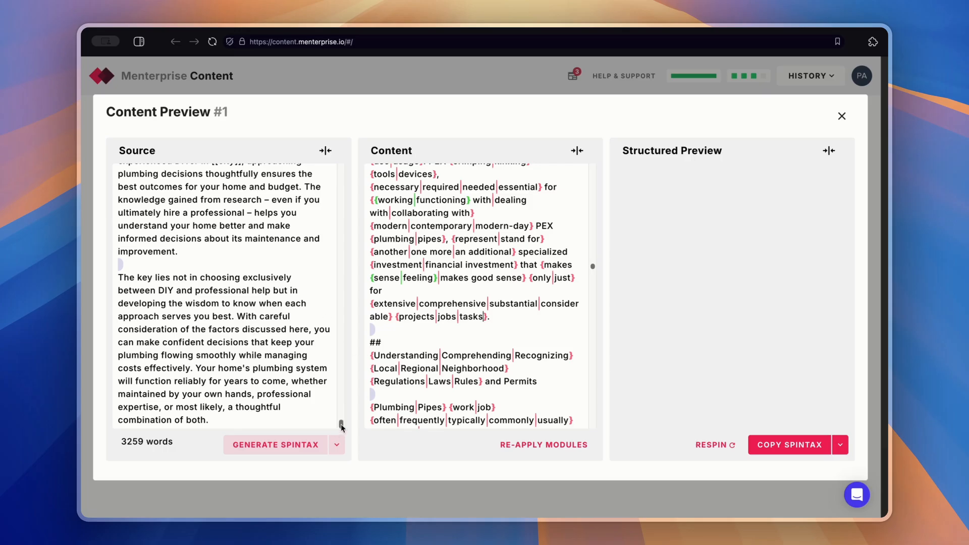
scroll(335, 309, "up", 20)
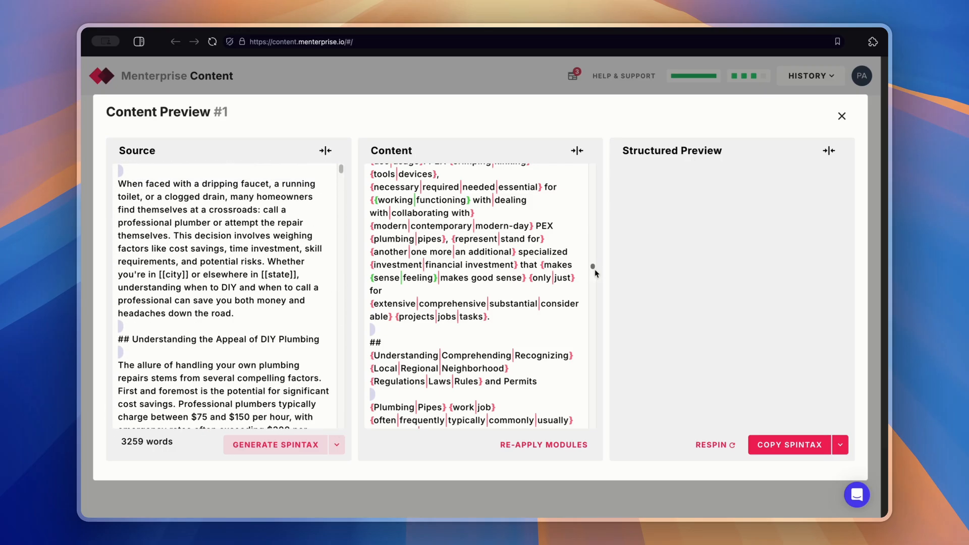
- Re-apply the modules to the custom page, check its structured preview and close the preview
left_click(540, 446)
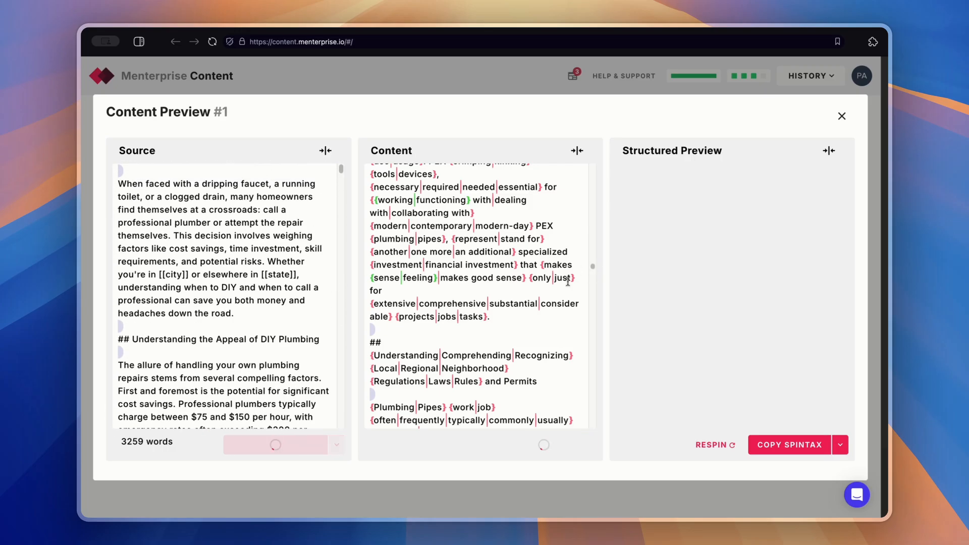
left_click_drag(846, 174, 845, 250)
left_click(842, 116)
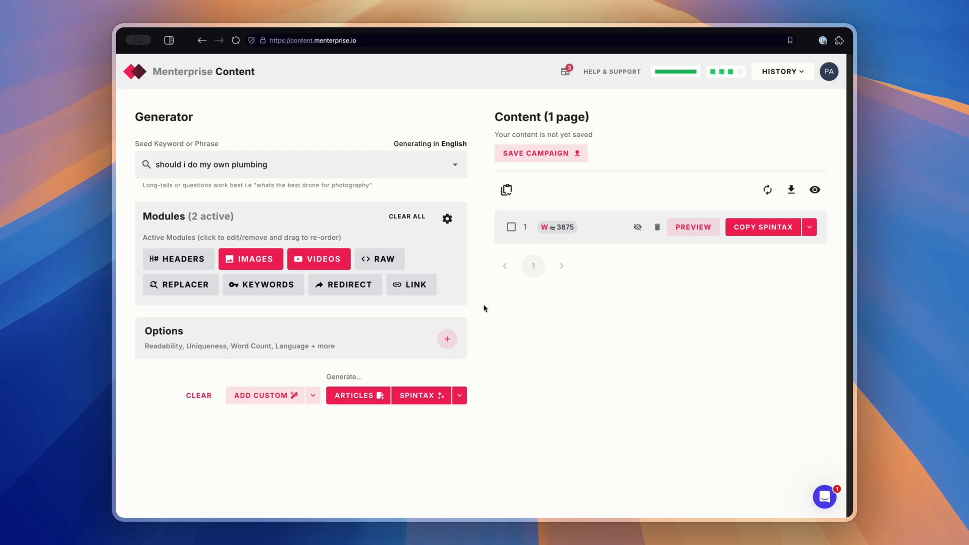
- Add a Dynamic Google Map template to the Raw module, with [[city]] and [[state]] as its variables
left_click(376, 258)
left_click(415, 400)
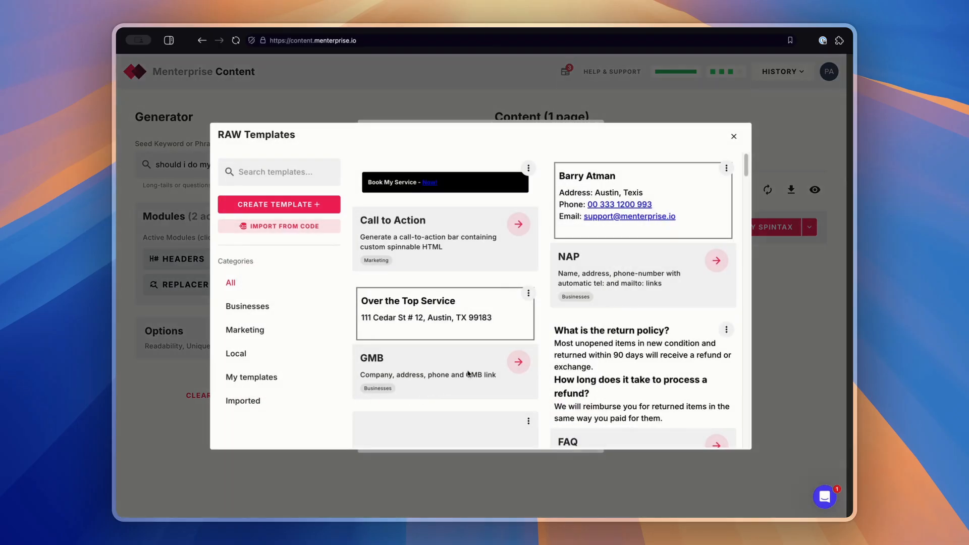
scroll(482, 379, "down", 3)
left_click(518, 369)
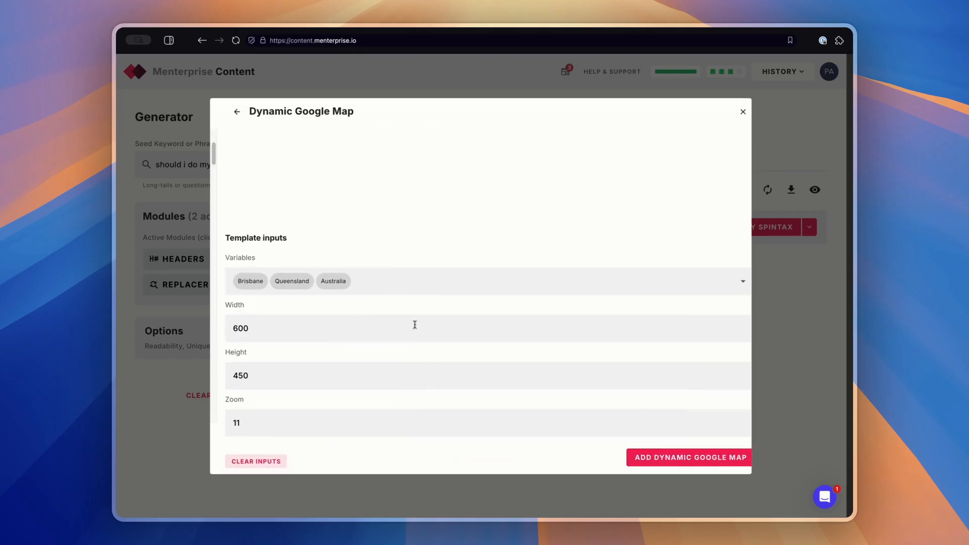
key("BackSpace")
type("[[city]]")
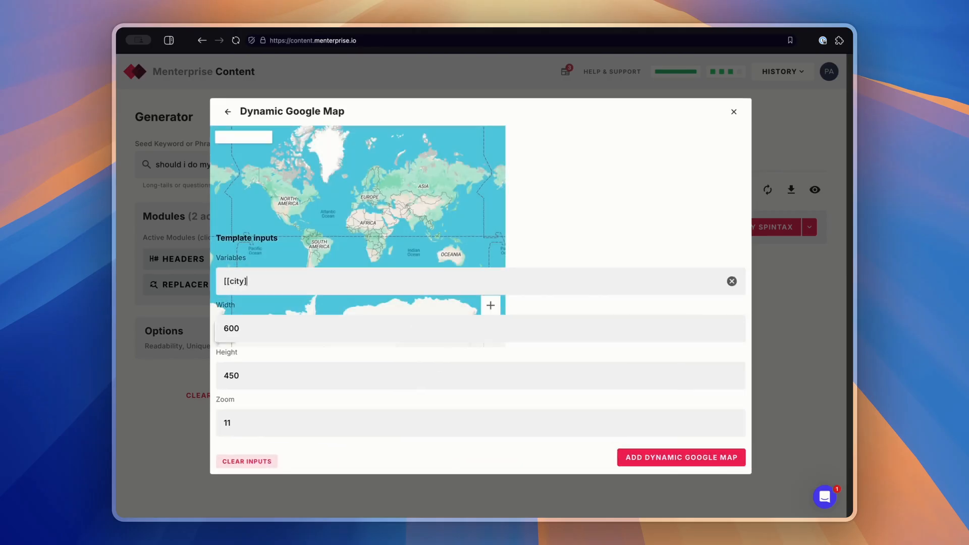
key("Return")
type("[[state]]")
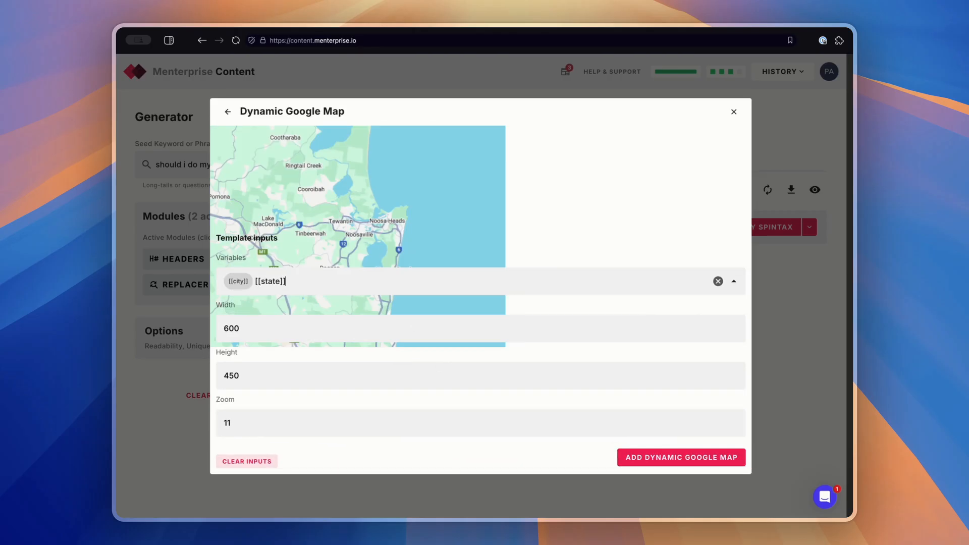
left_click(684, 458)
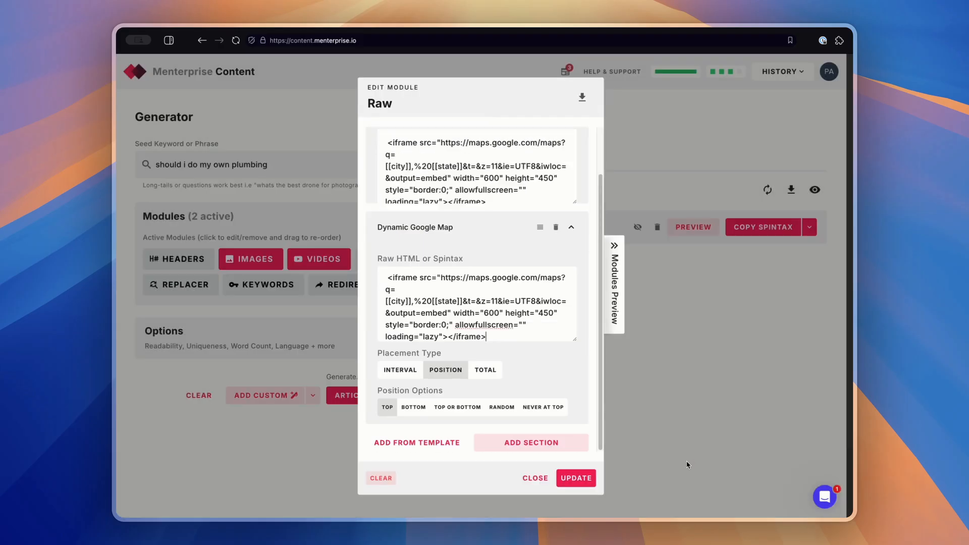
- Place the Google map at the bottom position, update the Raw module and re-apply the modules to the content
left_click(415, 385)
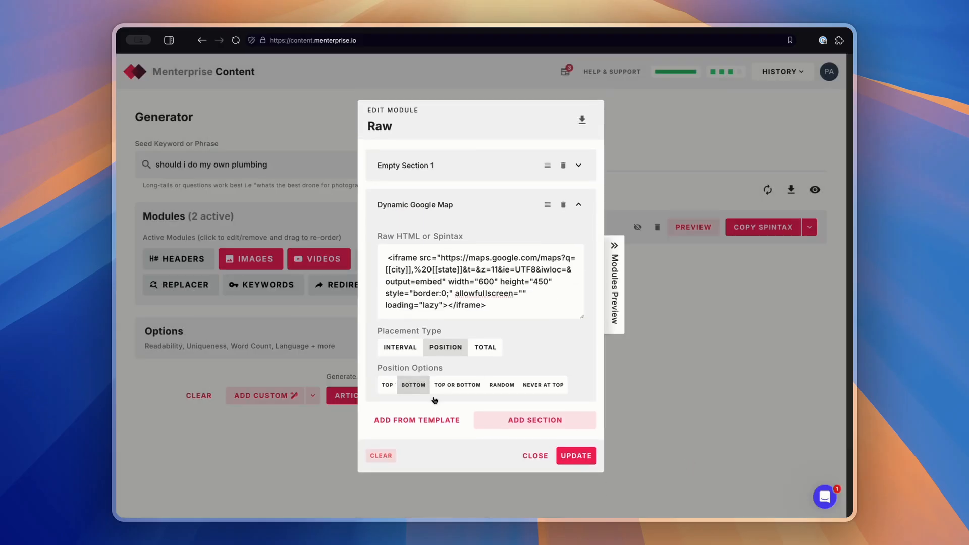
left_click(575, 456)
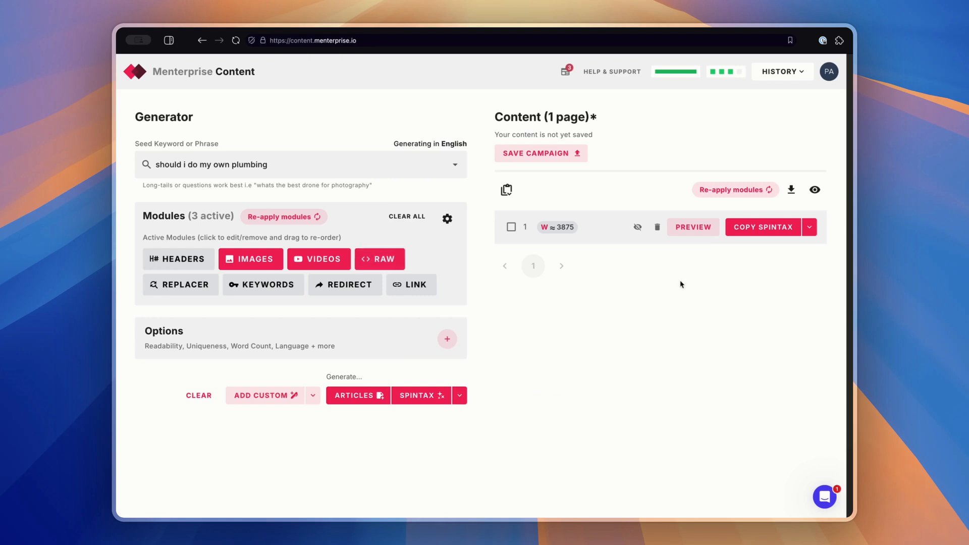
left_click(736, 190)
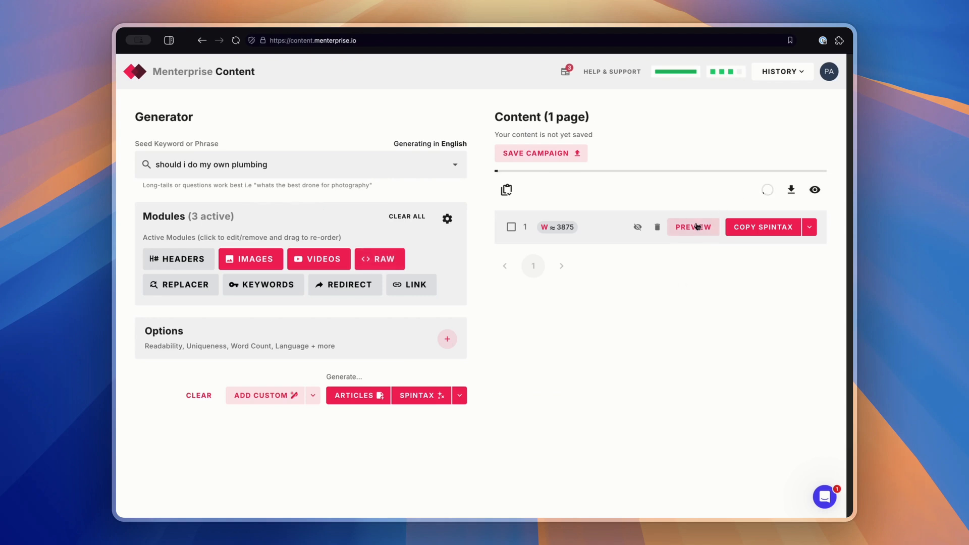
- Review the custom page's structured preview for the map, video, images and city and state variables, and close it
left_click(696, 227)
left_click_drag(680, 166, 681, 426)
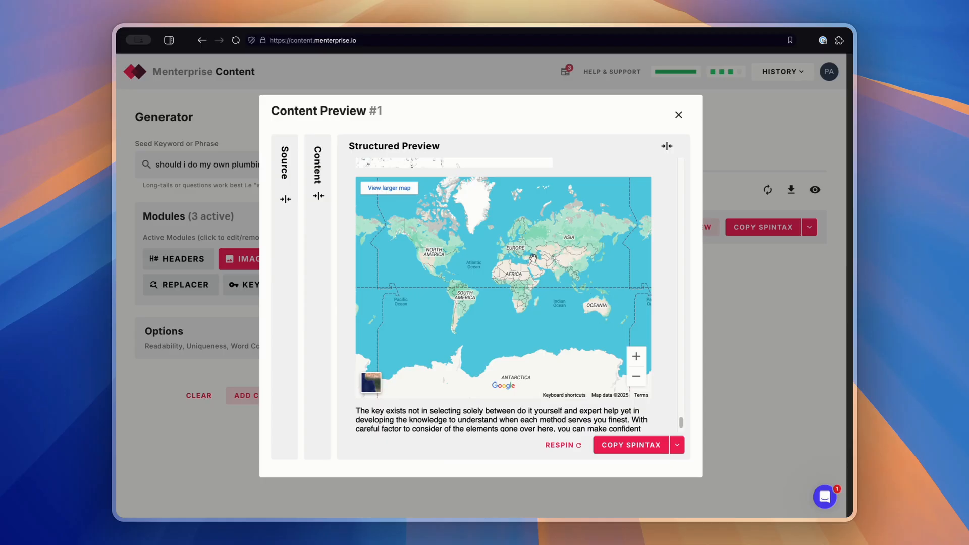
left_click_drag(681, 424, 686, 161)
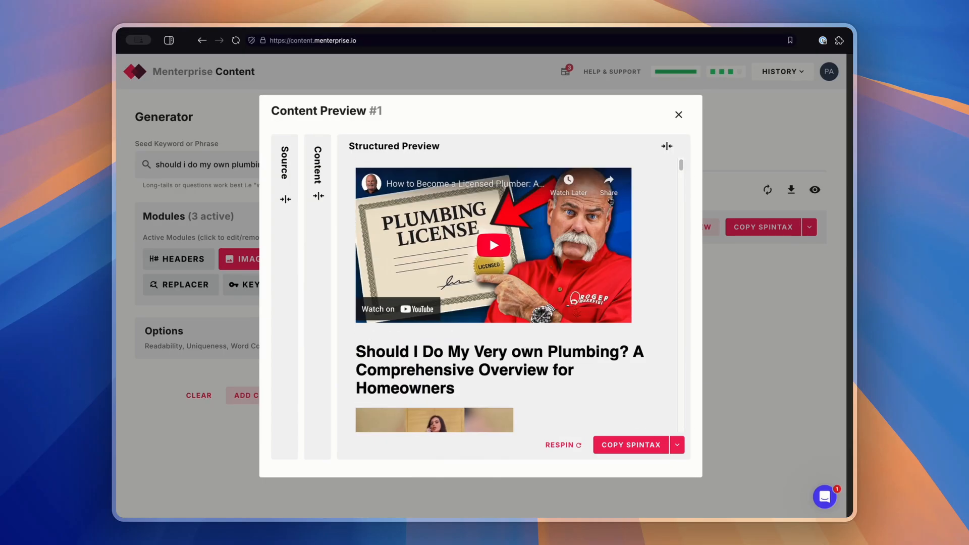
scroll(425, 242, "down", 6)
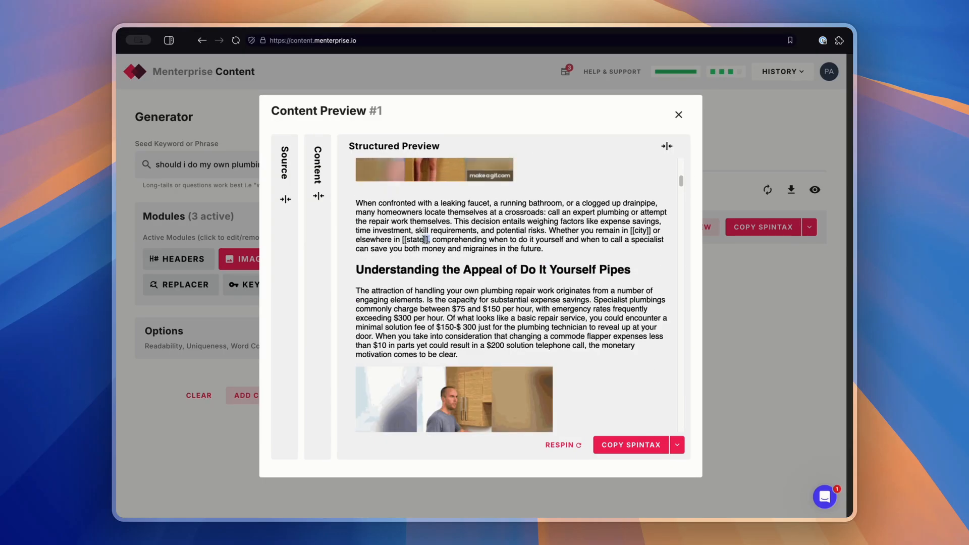
left_click_drag(425, 242, 404, 241)
scroll(610, 316, "down", 5)
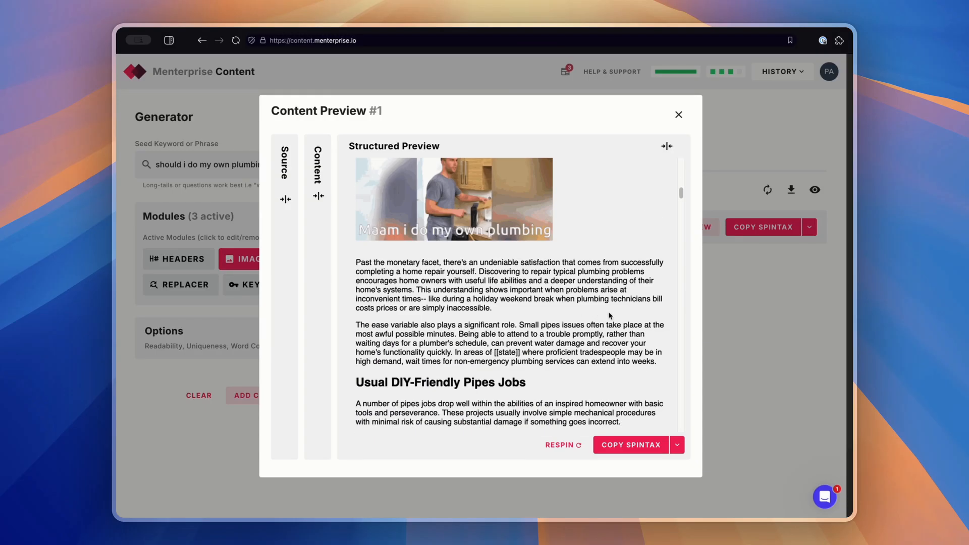
left_click(679, 115)
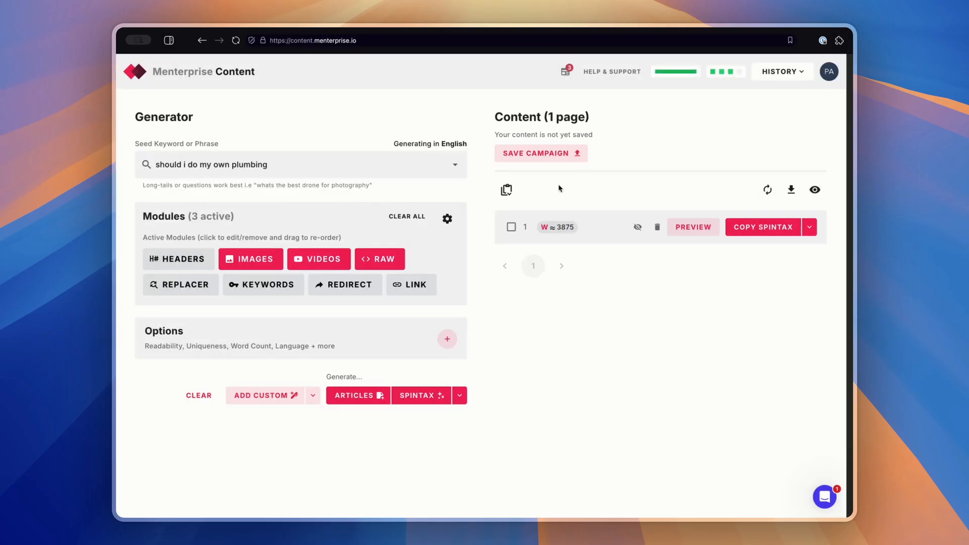
- Copy the custom page's spintax into the Part 1 content of the campaign in Menterprise Publishing, and collapse that part
left_click(507, 189)
left_click(535, 238)
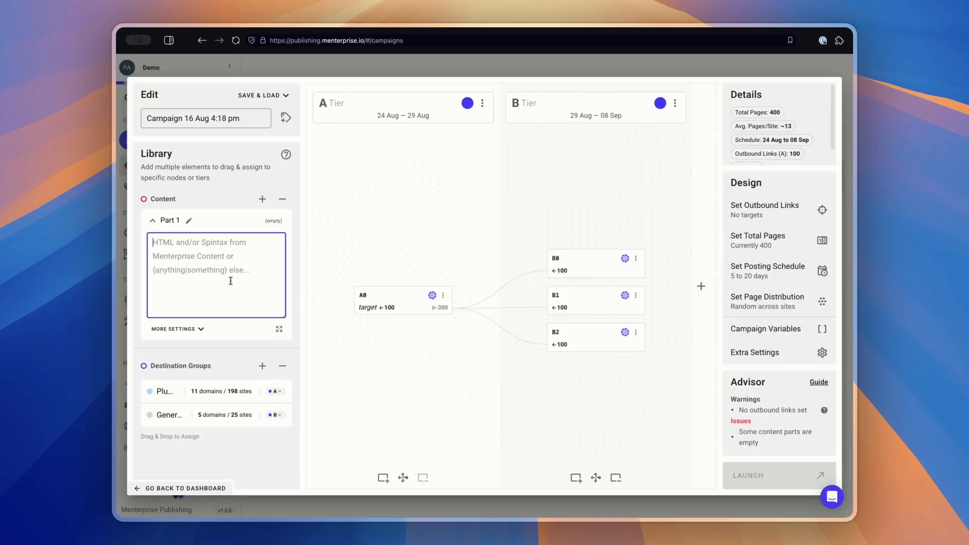
key("super+v")
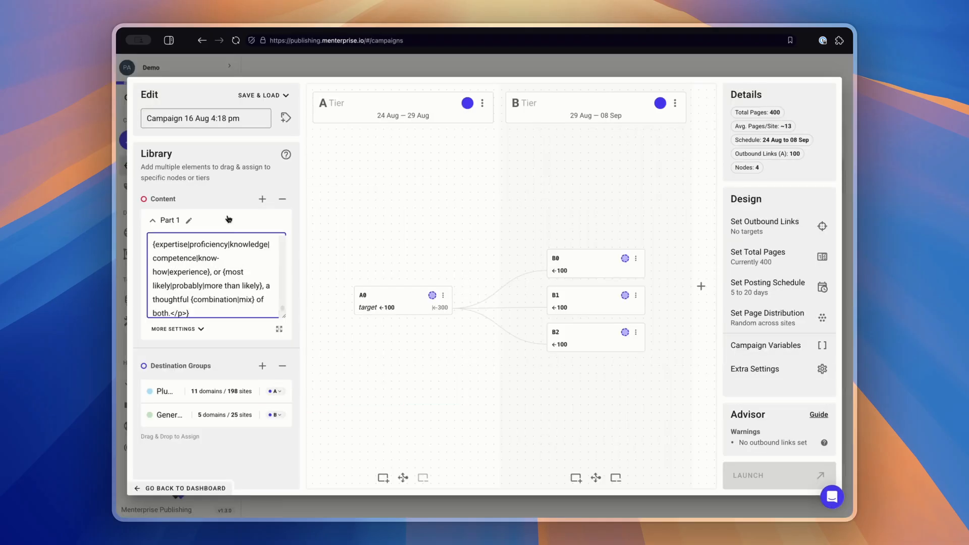
left_click(227, 221)
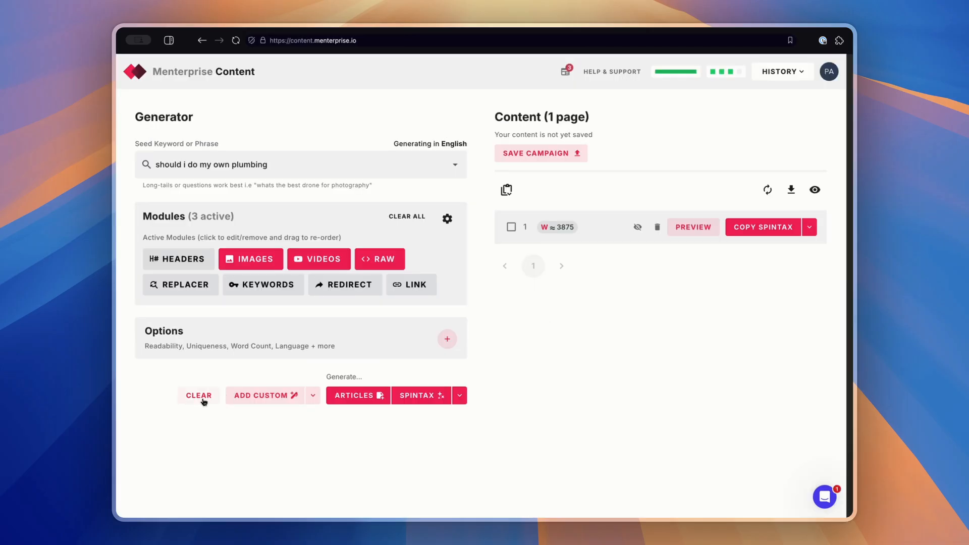
- Back in Menterprise Content, clear the custom page and load the 12-page "should i do my own plumbing" campaign from history
left_click(199, 395)
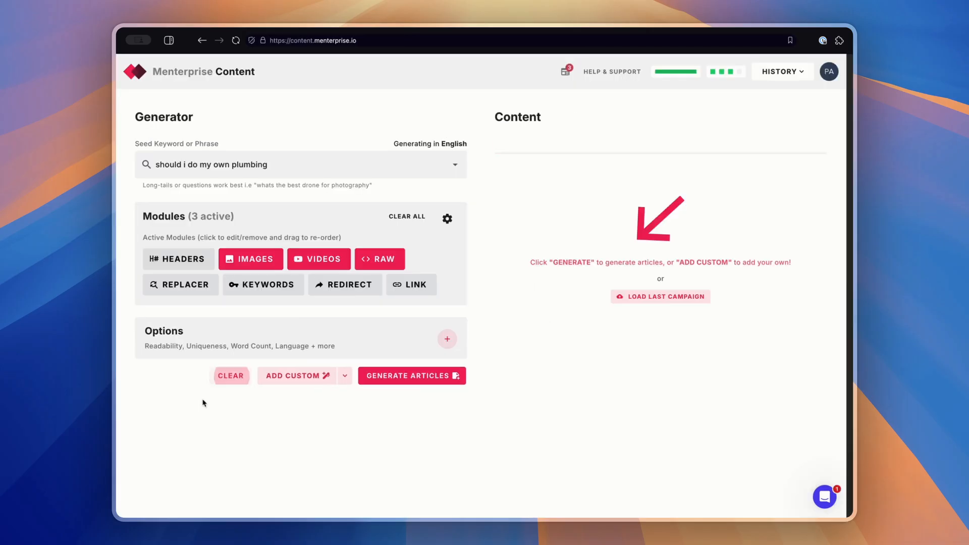
left_click(795, 76)
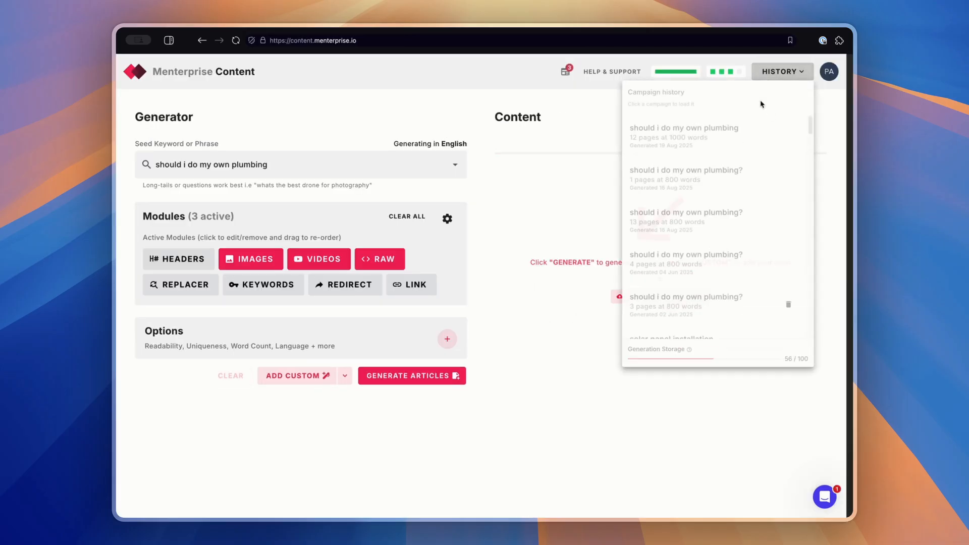
left_click(654, 133)
left_click(495, 321)
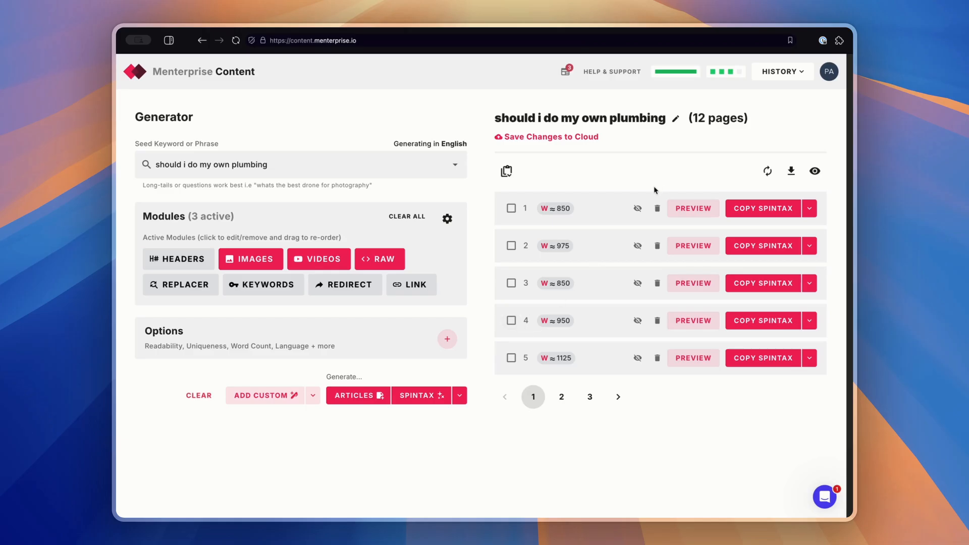
- Delete the Raw module's empty section, change the map variables to [[target.city]] and [[target.state]], and update the module
left_click(376, 261)
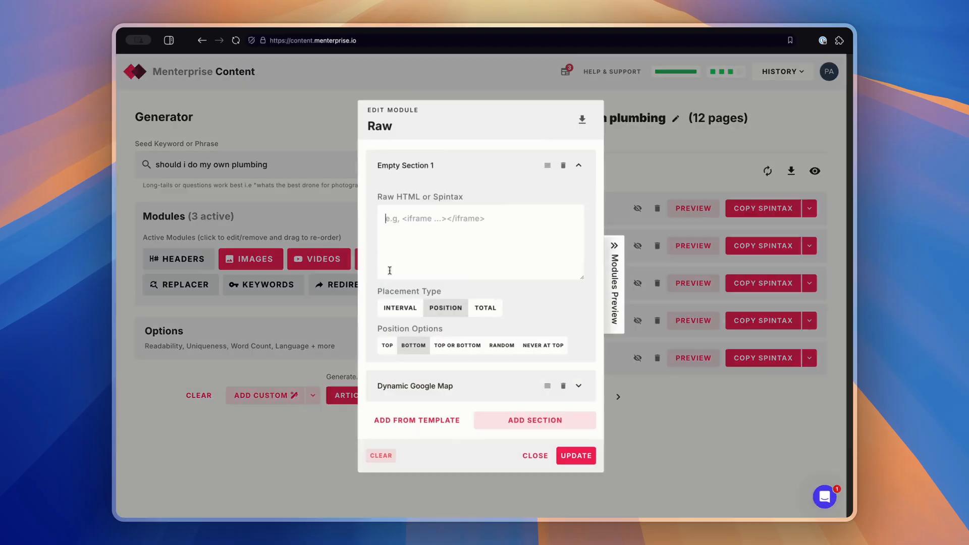
left_click(562, 165)
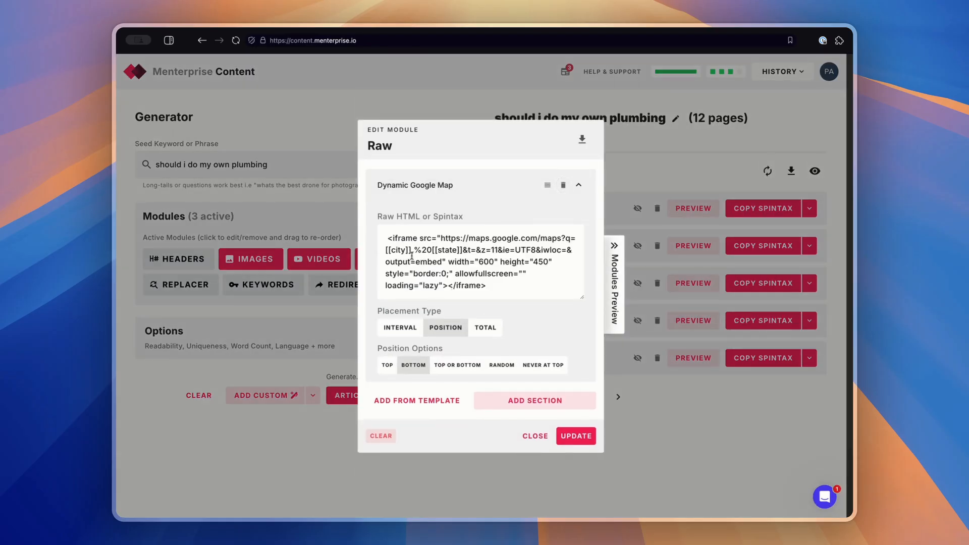
type("target.")
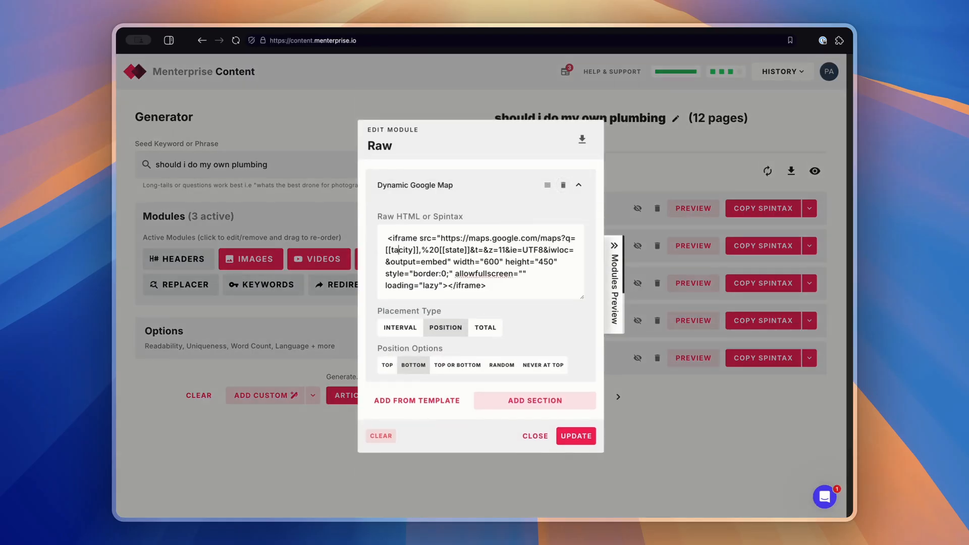
left_click(461, 251)
type("target.")
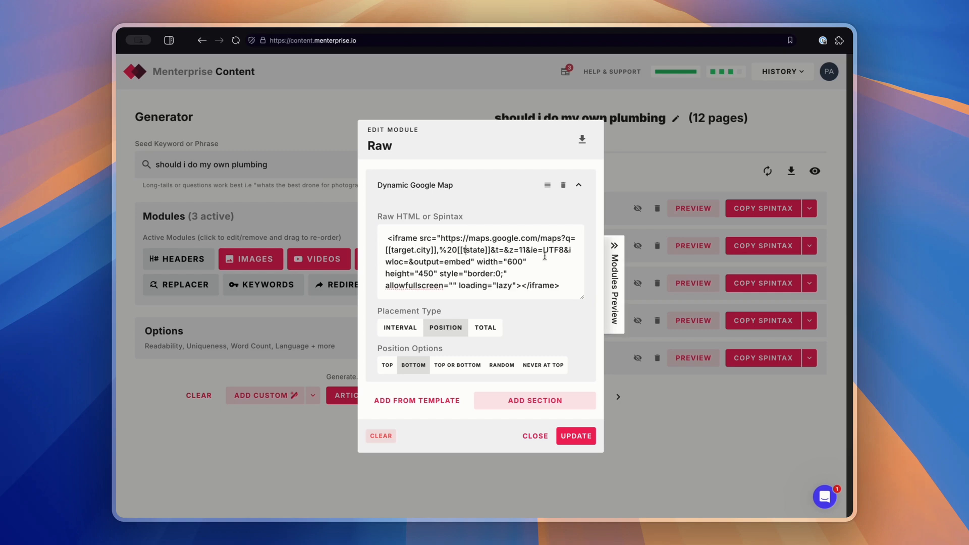
left_click(580, 434)
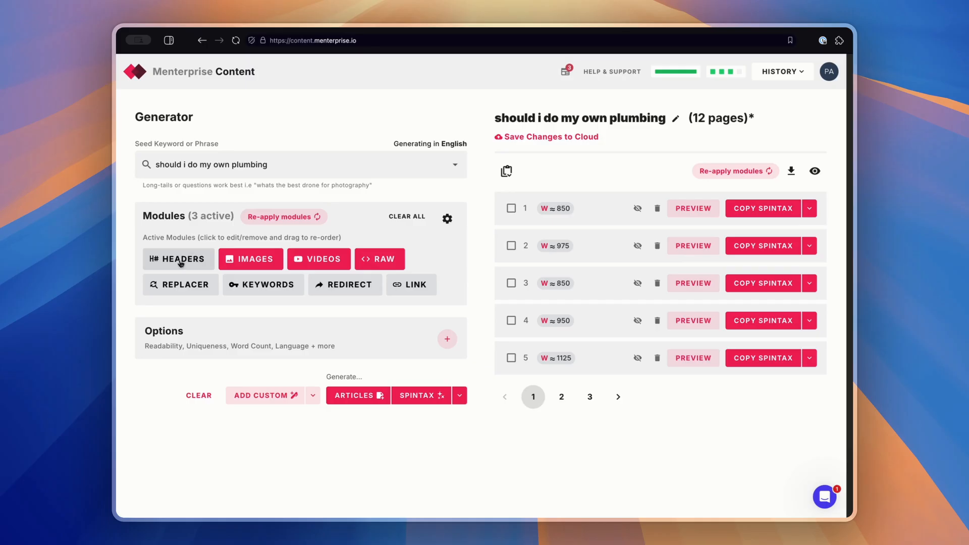
- In the Headers module's header template, replace the Miami, FL location with [[city]]{|, [[state]]}
left_click(197, 259)
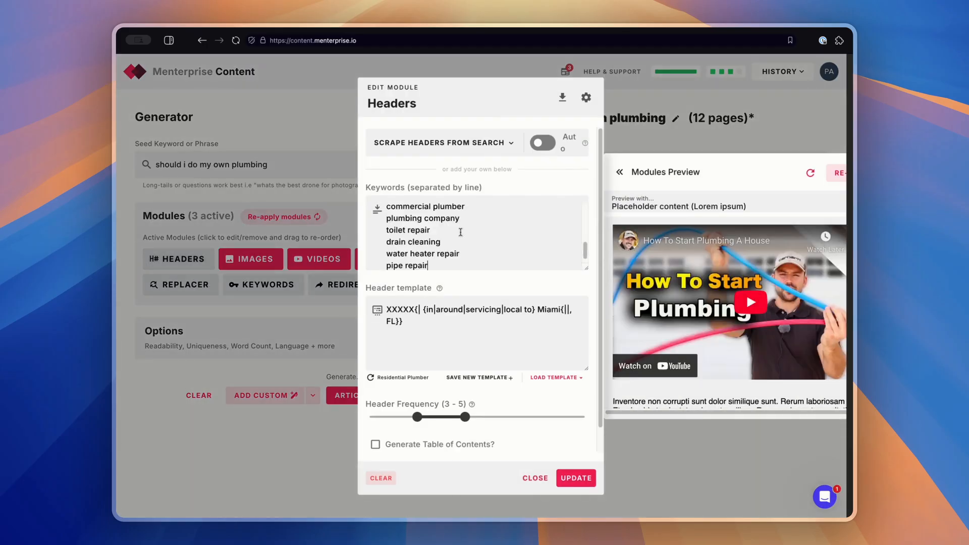
left_click_drag(538, 310, 514, 359)
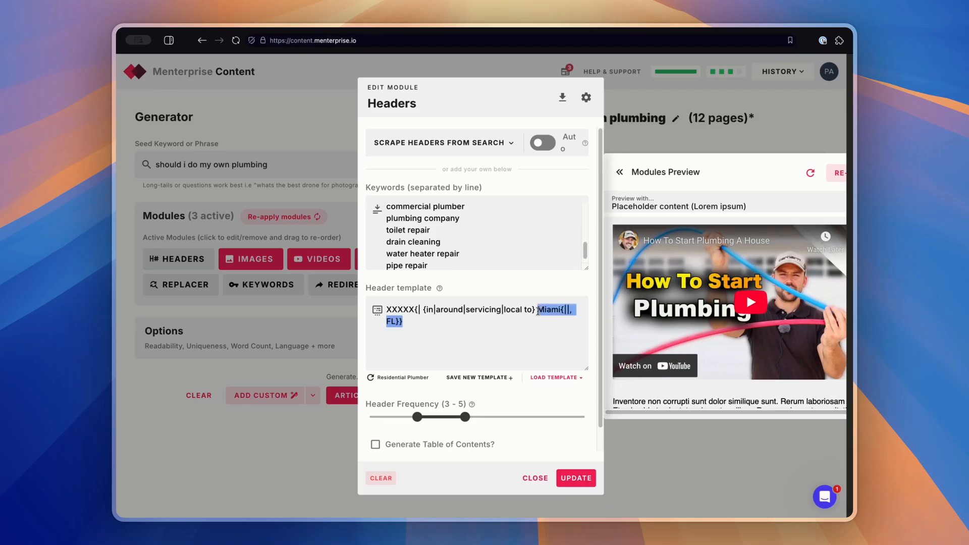
left_click(537, 309)
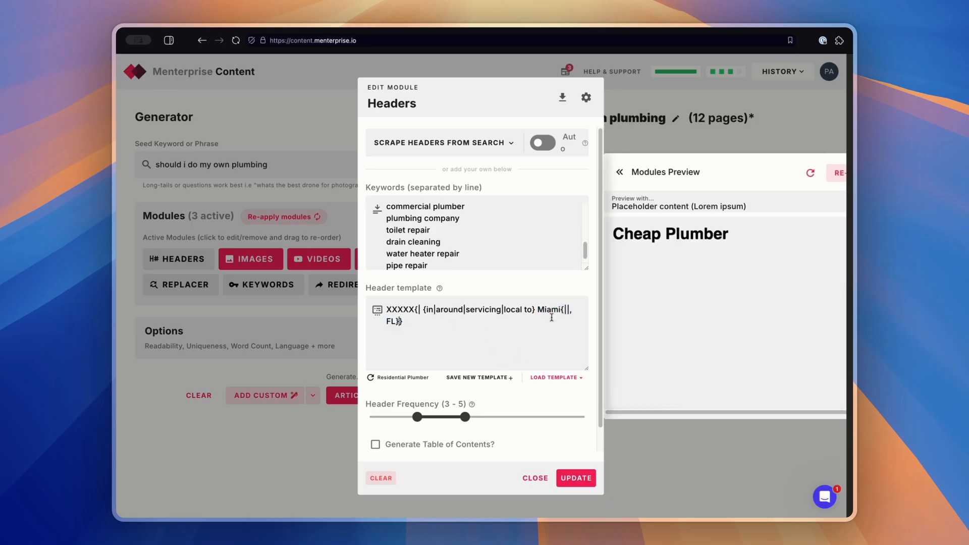
left_click_drag(399, 321, 537, 310)
key("BackSpace")
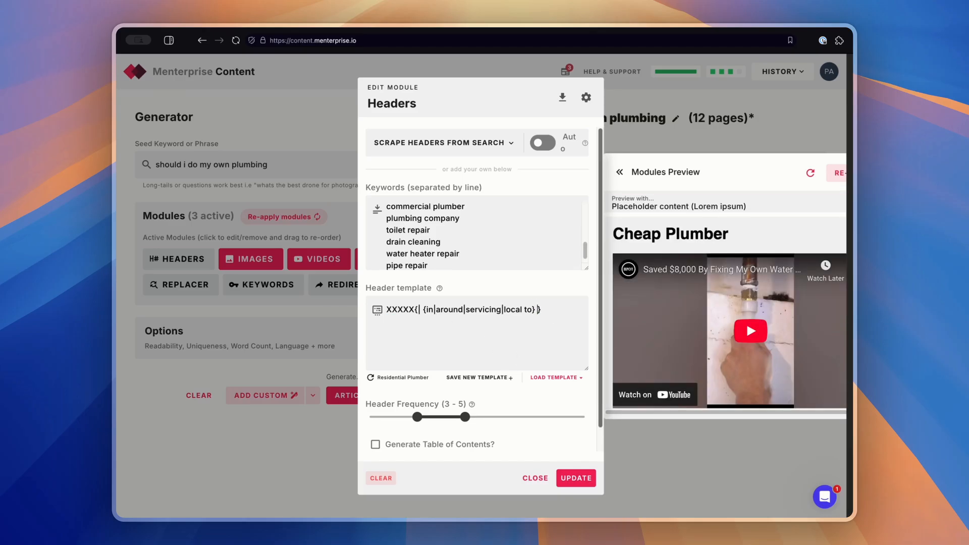
type("[[city]]")
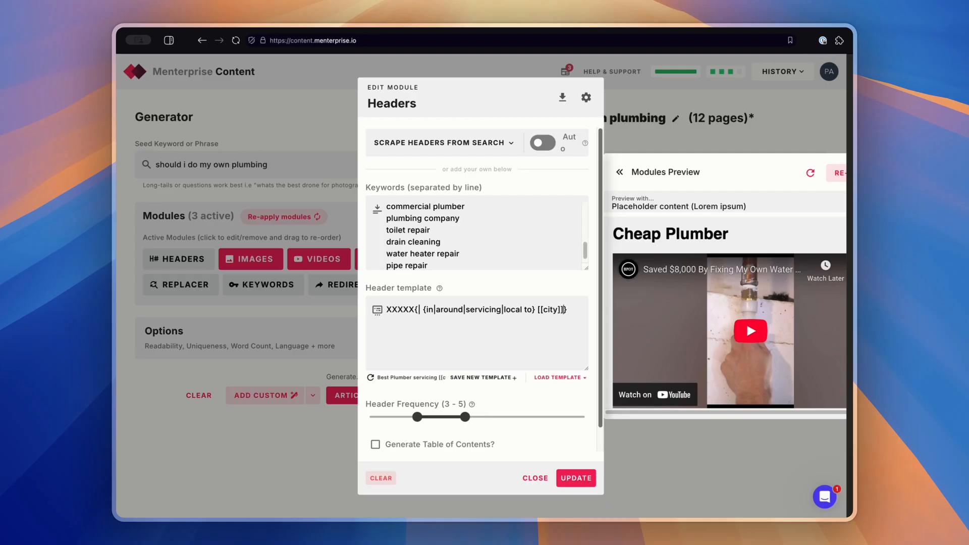
type("{|")
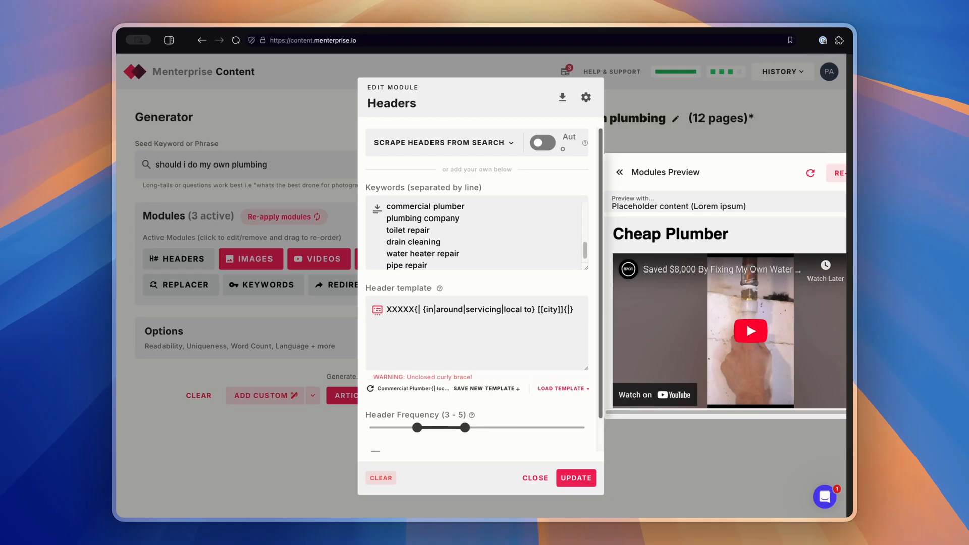
type(", [[state]]}")
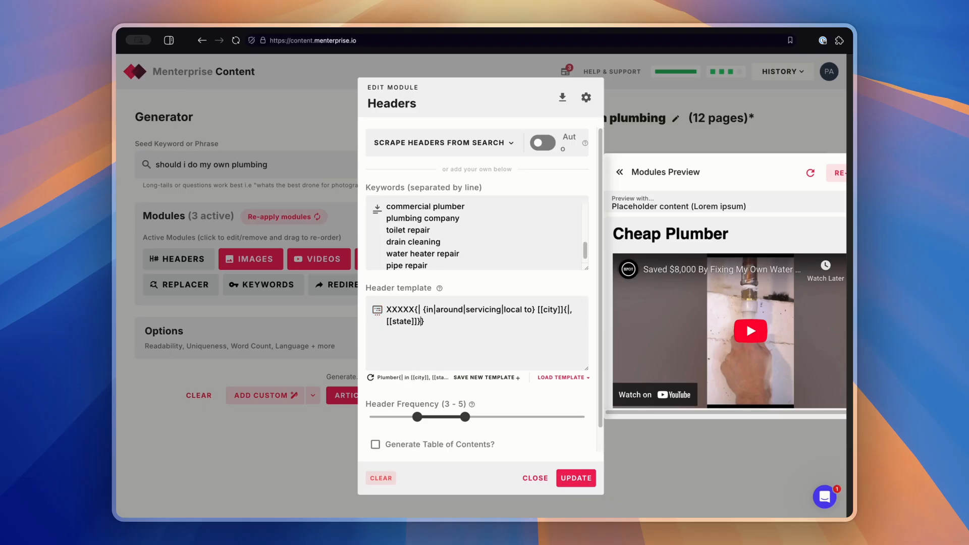
- Change the header template's variables to [[target.city]] and [[target.state]], and update the Headers module
left_click(544, 309)
type("target.")
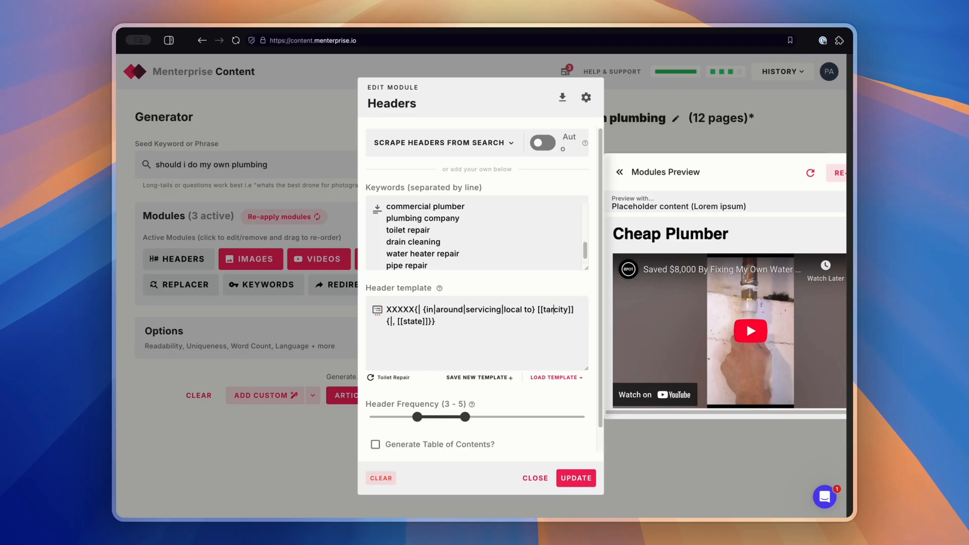
left_click(455, 322)
type("target.")
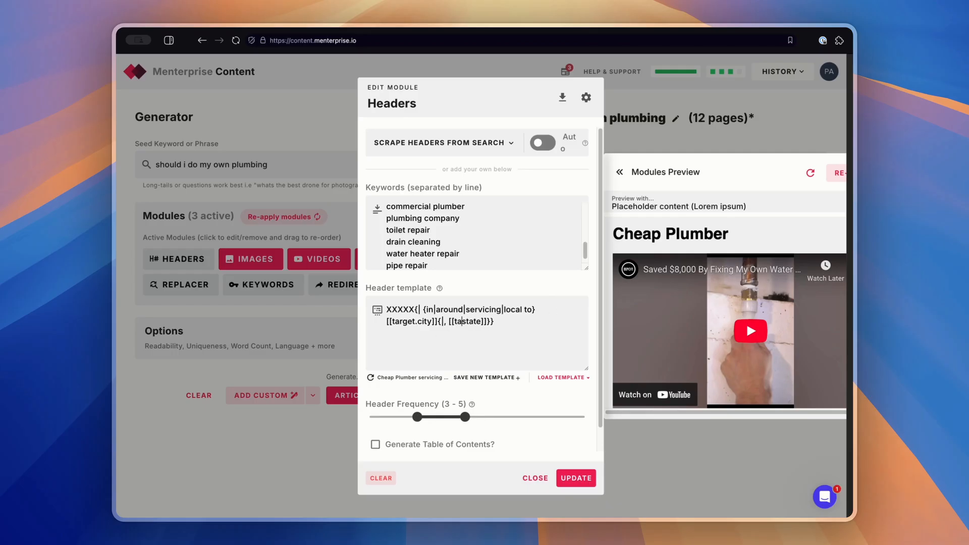
left_click(583, 476)
- Re-apply the modules to the campaign's pages, and check page 1's structured preview before closing it
left_click(710, 168)
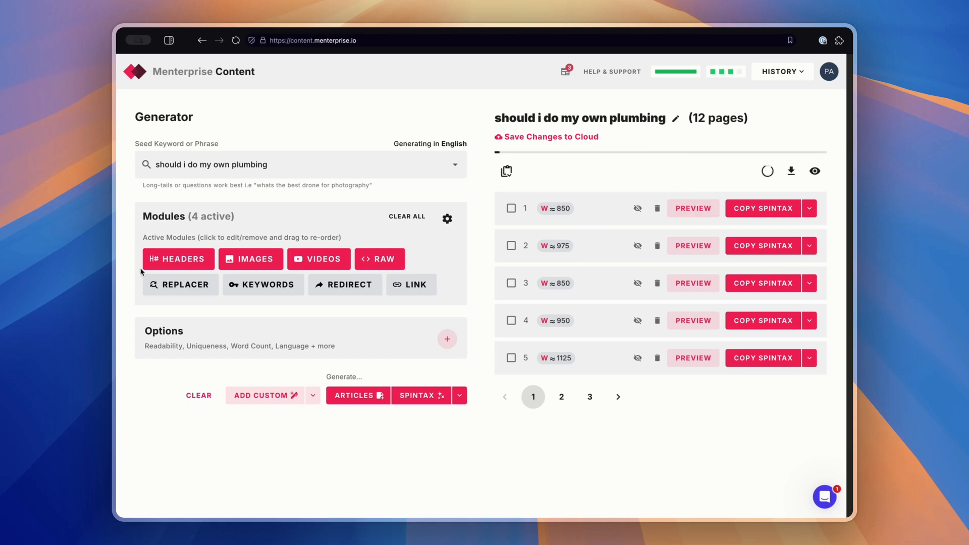
left_click(695, 208)
mouse_move(682, 178)
left_mouse_down()
mouse_move(673, 399)
mouse_move(683, 183)
left_mouse_up()
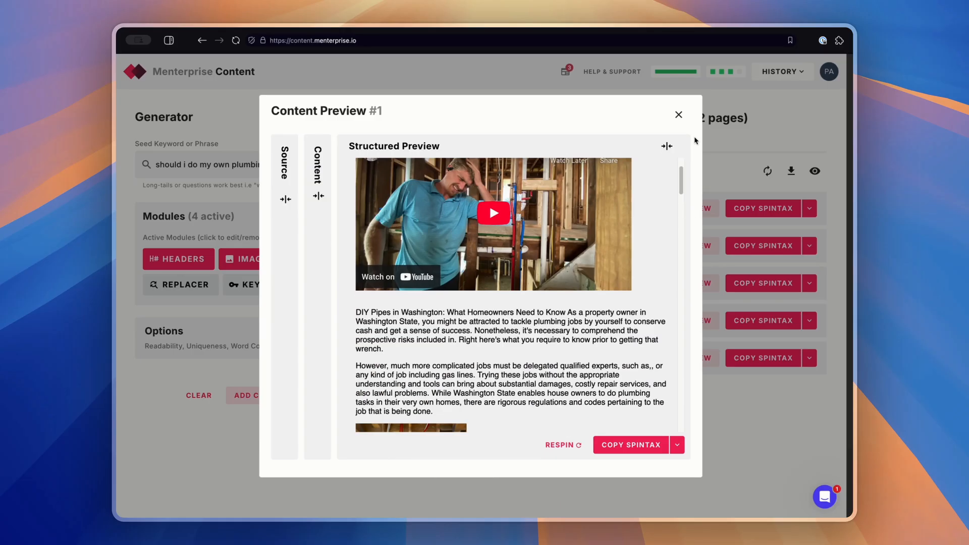
left_click(679, 116)
- Copy the visible plumbing pages for Publishing and paste them into the Part 2 content of the campaign in Menterprise Publishing
left_click(507, 173)
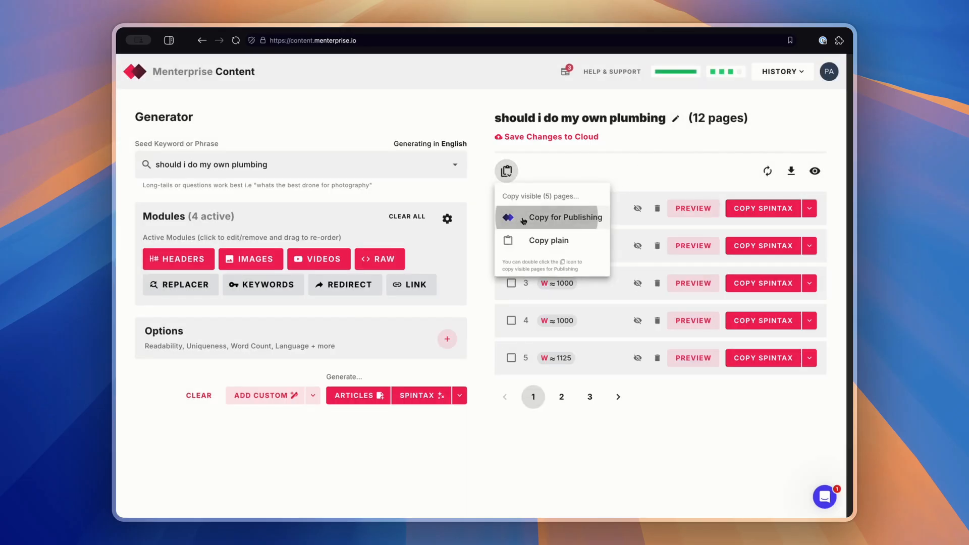
left_click(563, 217)
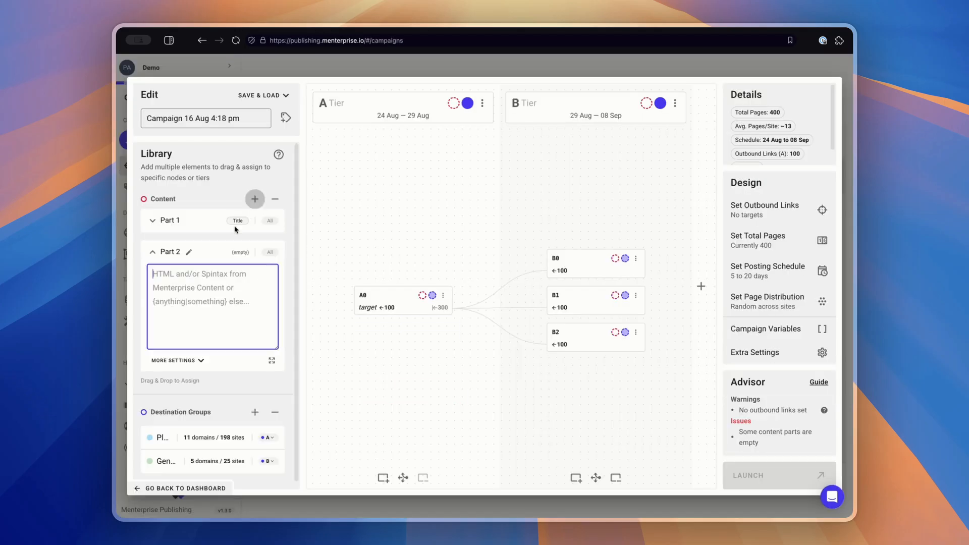
key("super+v")
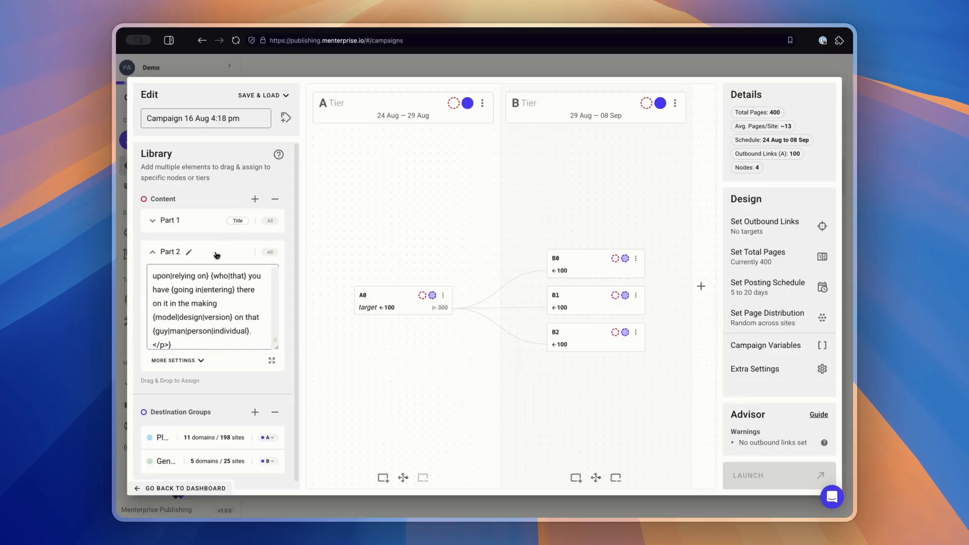
- Collapse Part 2, and assign Part 2 to tier B and Part 1 to tier A
left_click(216, 253)
left_click_drag(217, 248, 595, 213)
left_click_drag(212, 219, 408, 202)
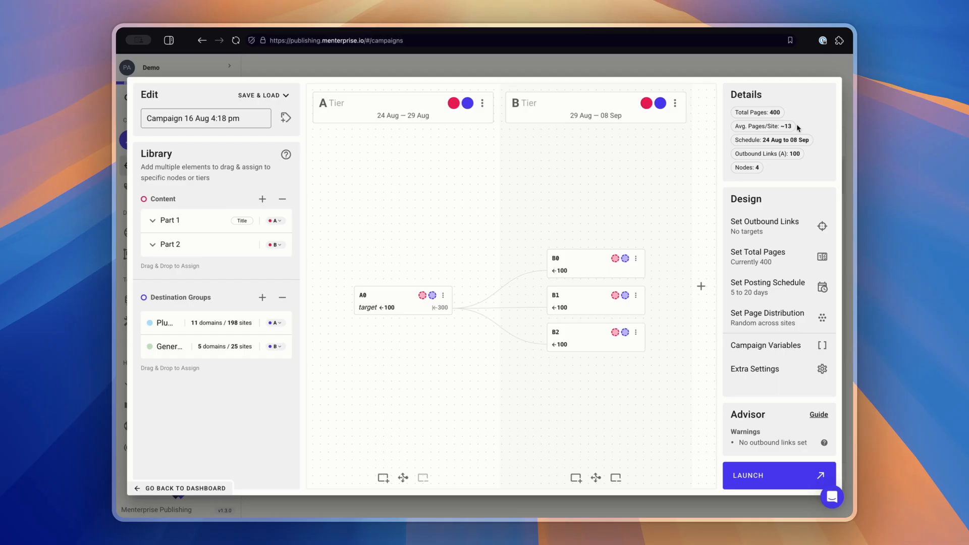
- Set the campaign's total pages to 2000
left_click(790, 260)
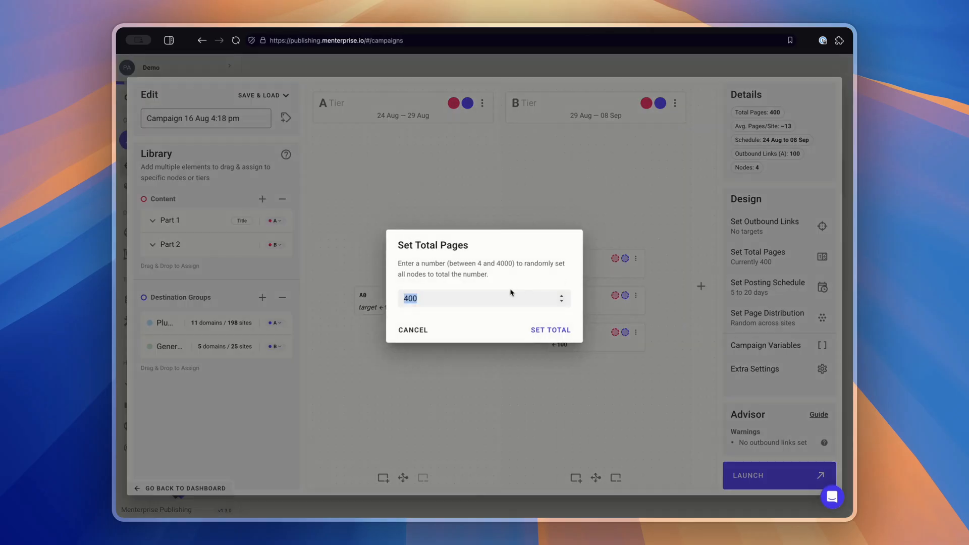
left_click(475, 297)
key("BackSpace")
type("2000")
key("Return")
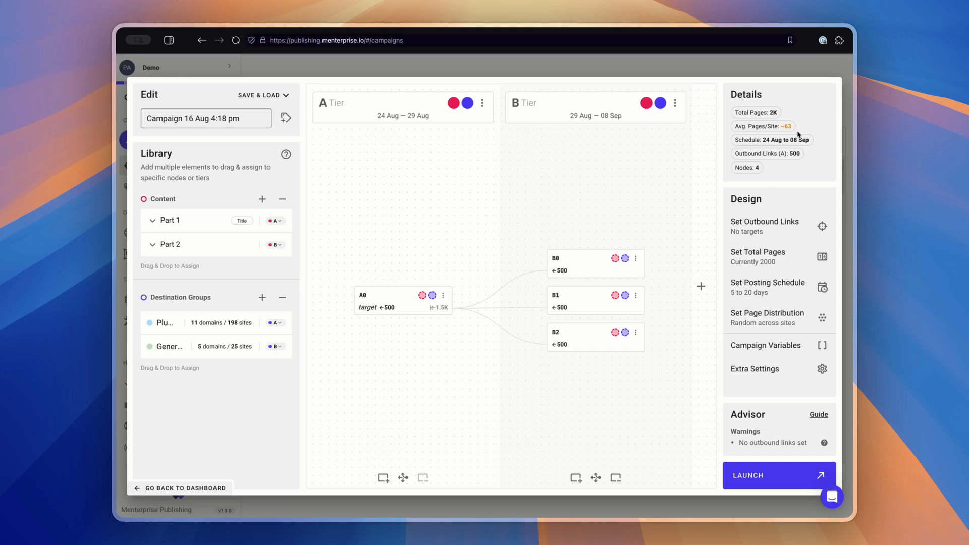
- Set the campaign's posting schedule to a range of 0 to 60 days
left_click(779, 284)
type("0")
key("Tab")
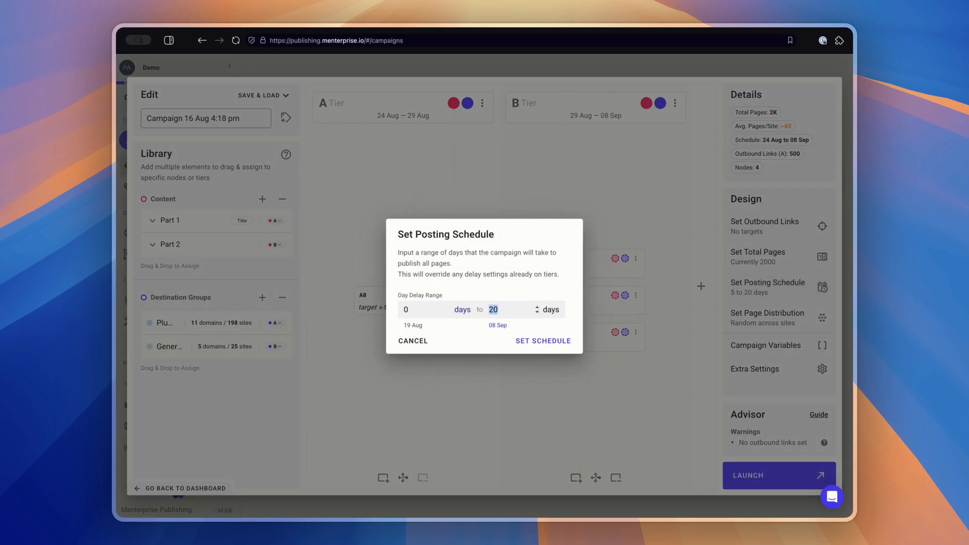
type("60")
key("Return")
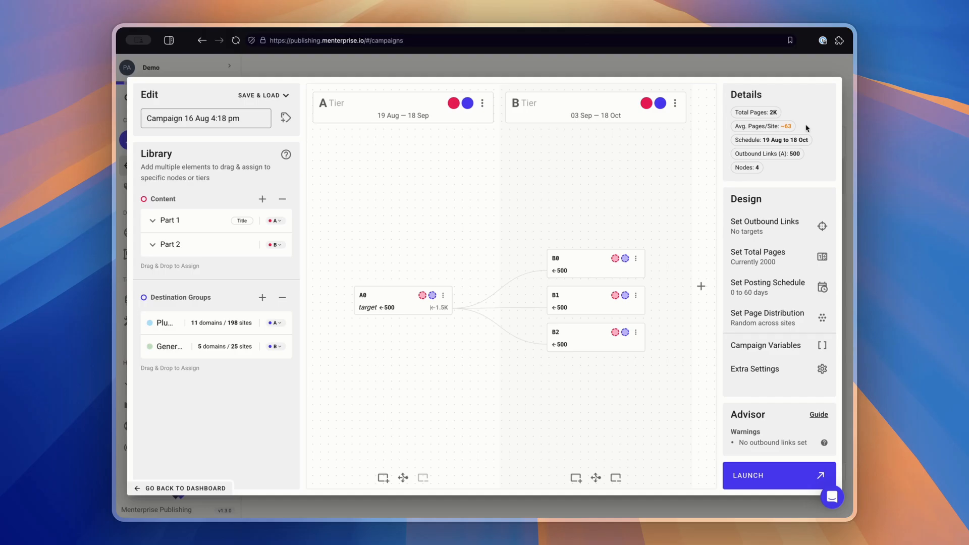
- Backdate the campaign's posting schedule to a range of -30 to 0 days
left_click(771, 288)
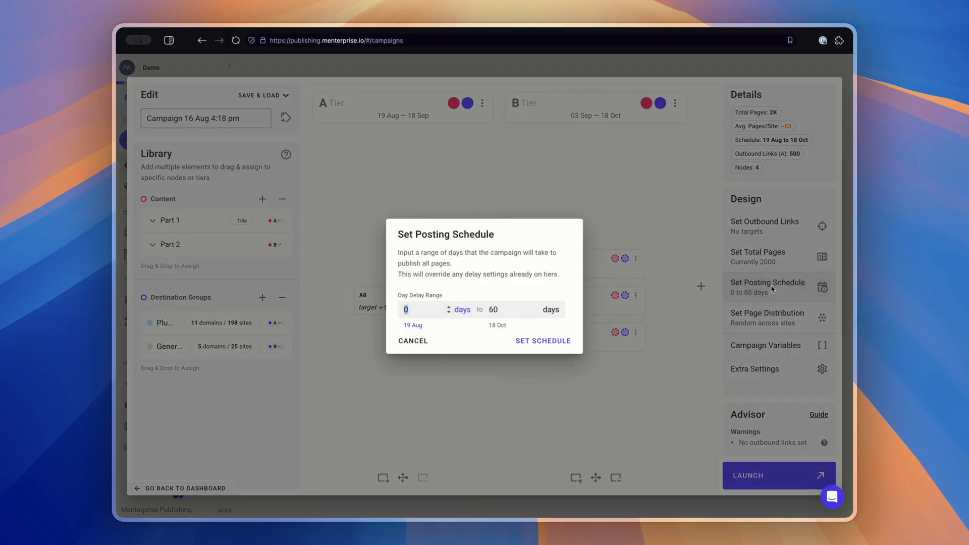
type("-30")
key("Tab")
type("0")
key("Return")
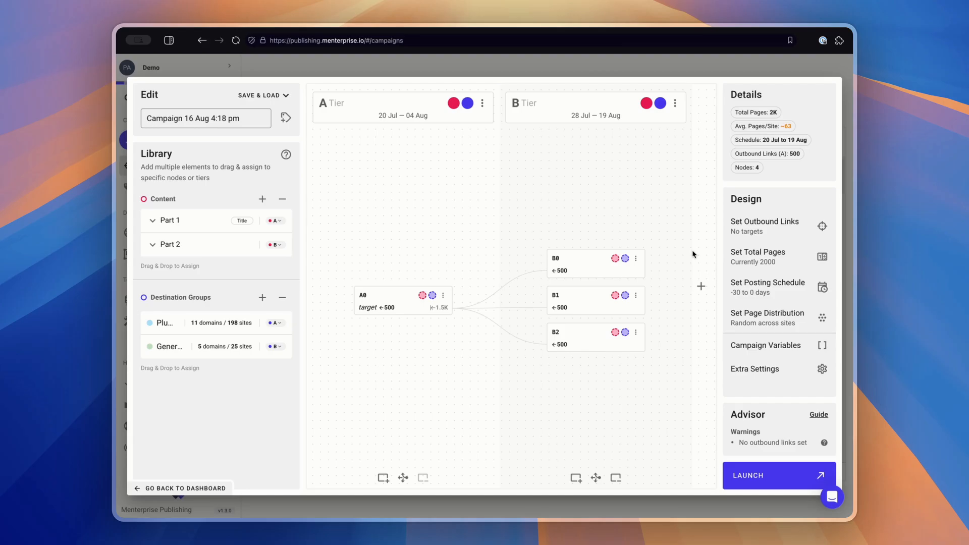
- Launch the campaign and open its list of pages
left_click(741, 482)
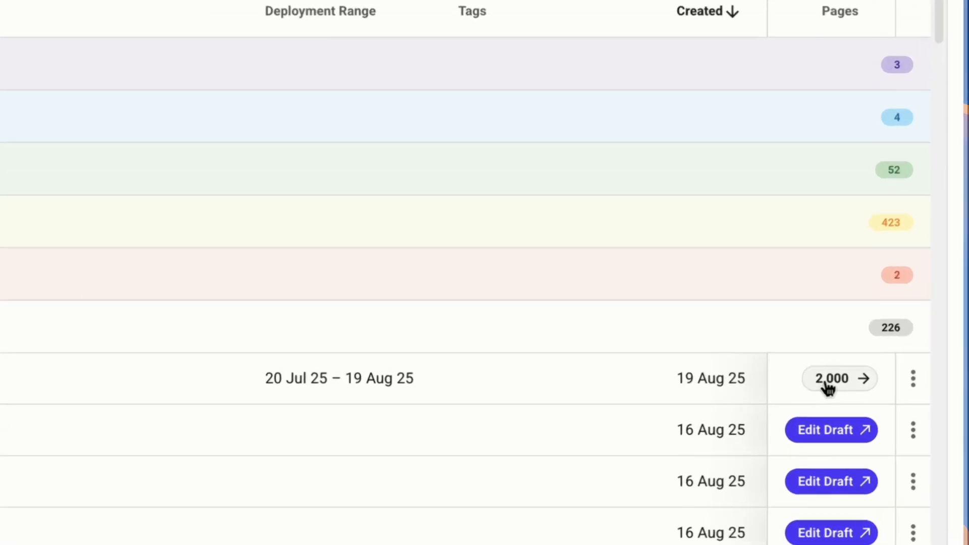
left_click(823, 368)
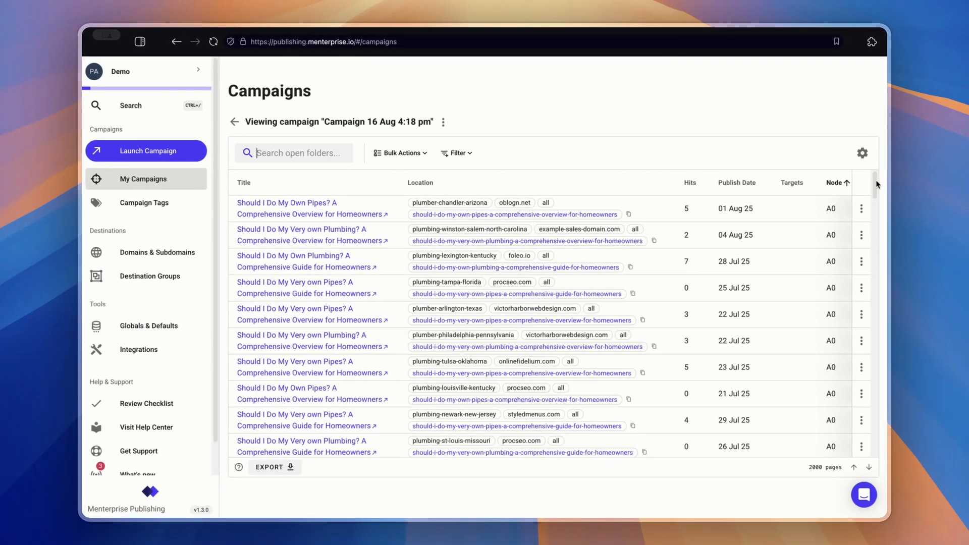
mouse_move(876, 183)
left_mouse_down()
mouse_move(877, 208)
mouse_move(877, 183)
left_mouse_up()
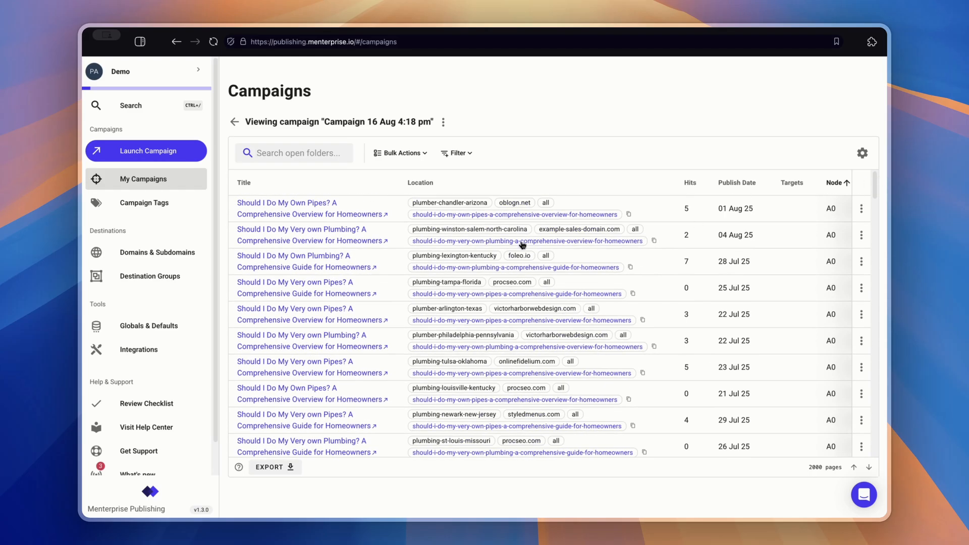
- Open the first A0 page, on the Chandler, Arizona site, and review the article's localized title, media and text
left_click(298, 215)
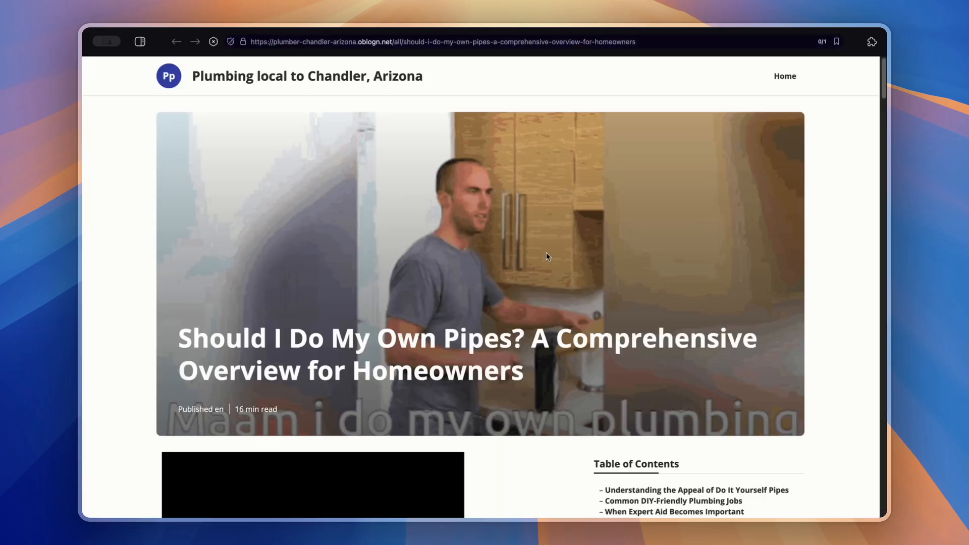
mouse_move(883, 81)
left_mouse_down()
mouse_move(875, 383)
mouse_move(884, 76)
left_mouse_up()
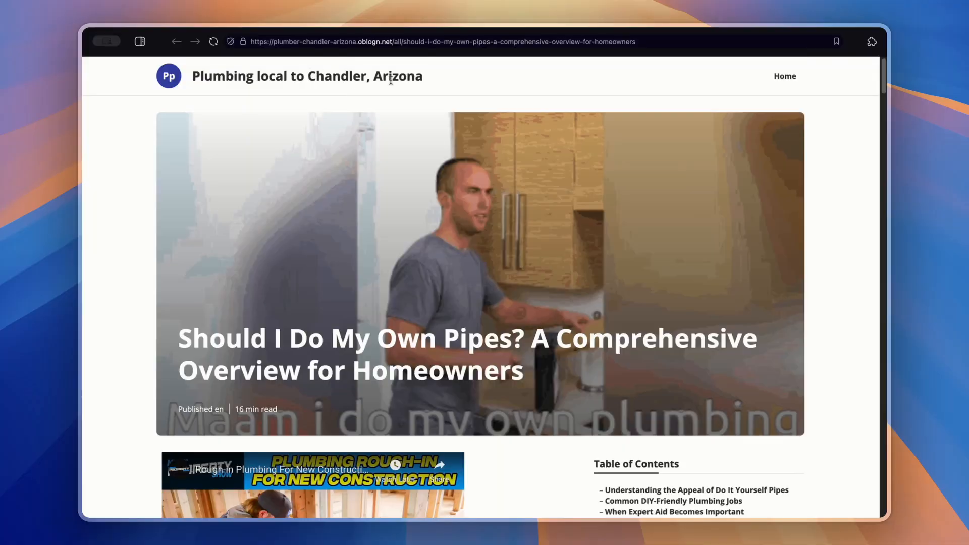
scroll(541, 307, "down", 5)
scroll(541, 307, "up", 5)
- Go to the Chandler site's home page and review the posts listed there
left_click(793, 76)
scroll(525, 303, "down", 4)
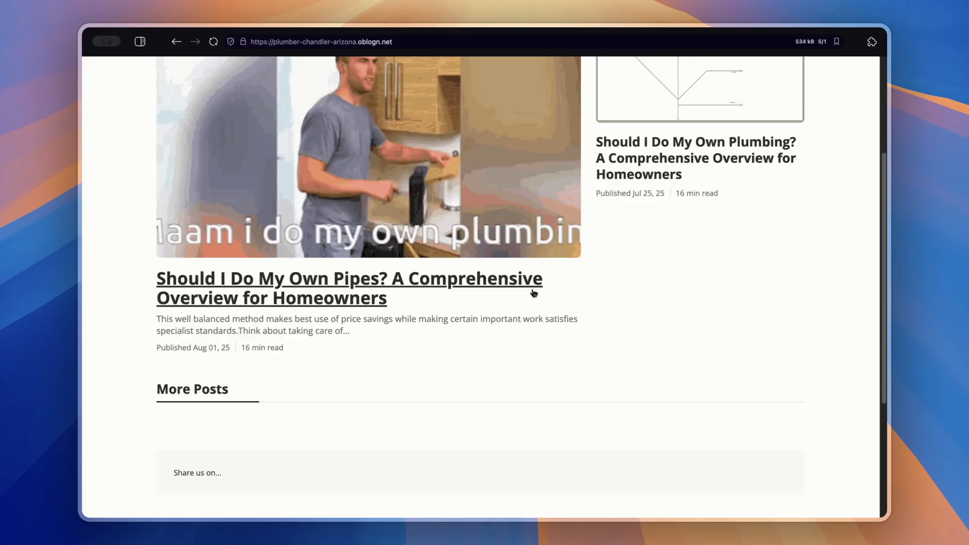
scroll(556, 283, "up", 4)
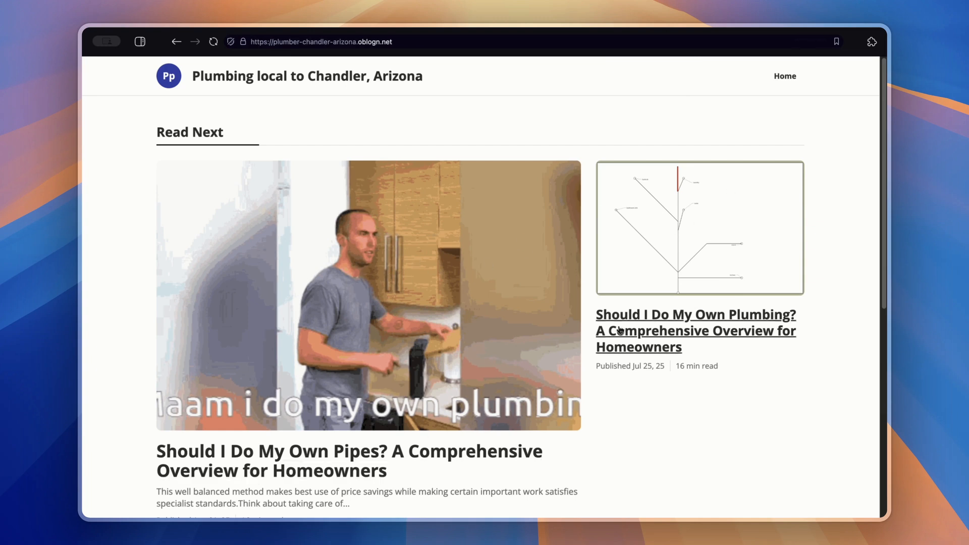
scroll(644, 362, "down", 2)
left_click(354, 386)
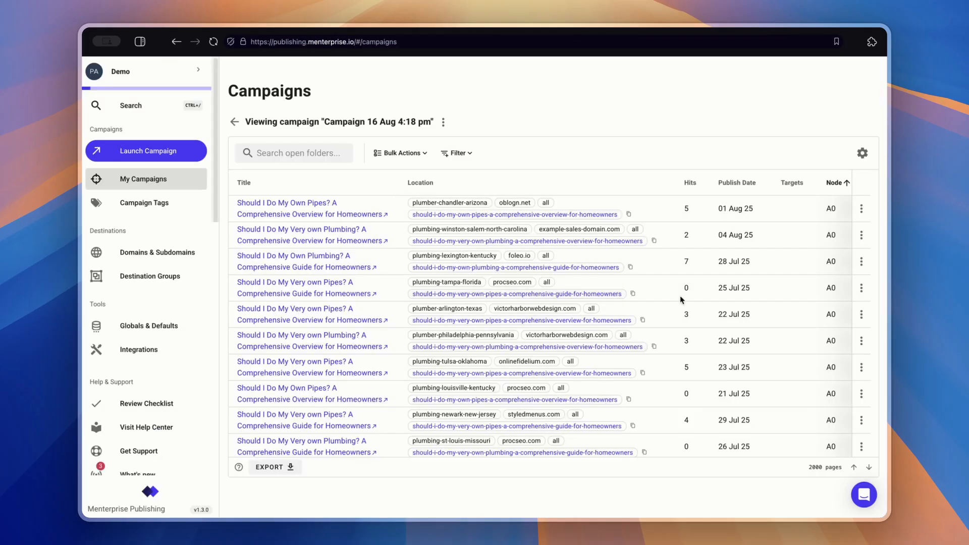
- Back in the campaign's page list, filter for pages whose Node starts with B
left_click(457, 153)
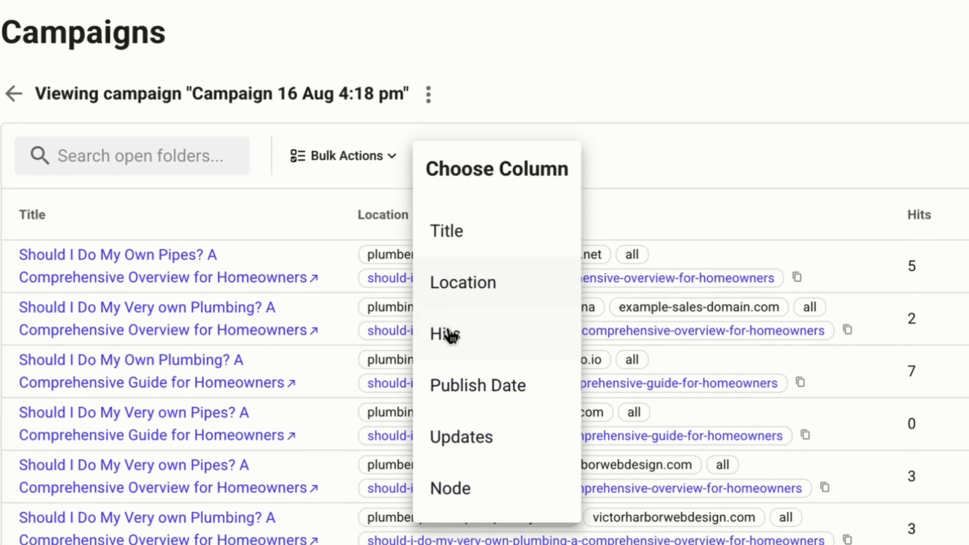
left_click(439, 489)
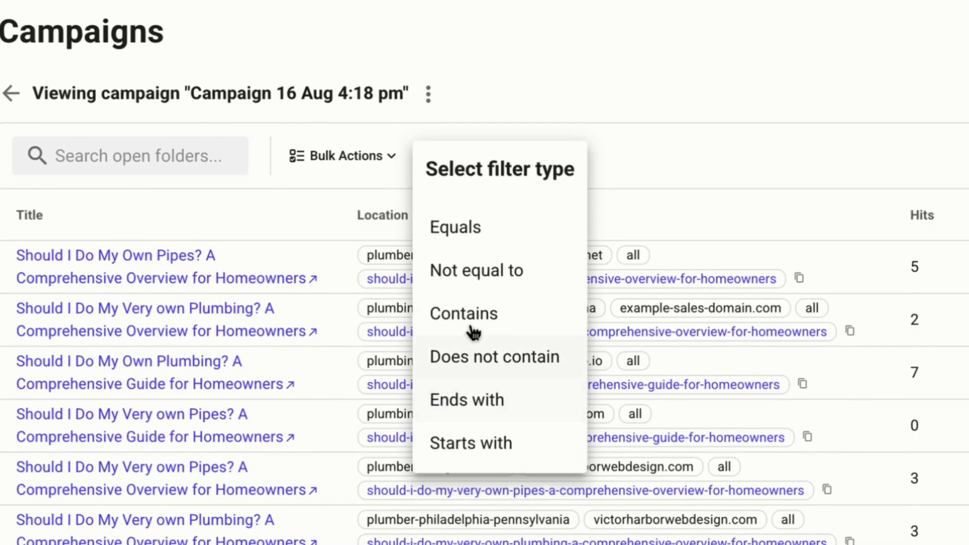
left_click(467, 433)
type("B")
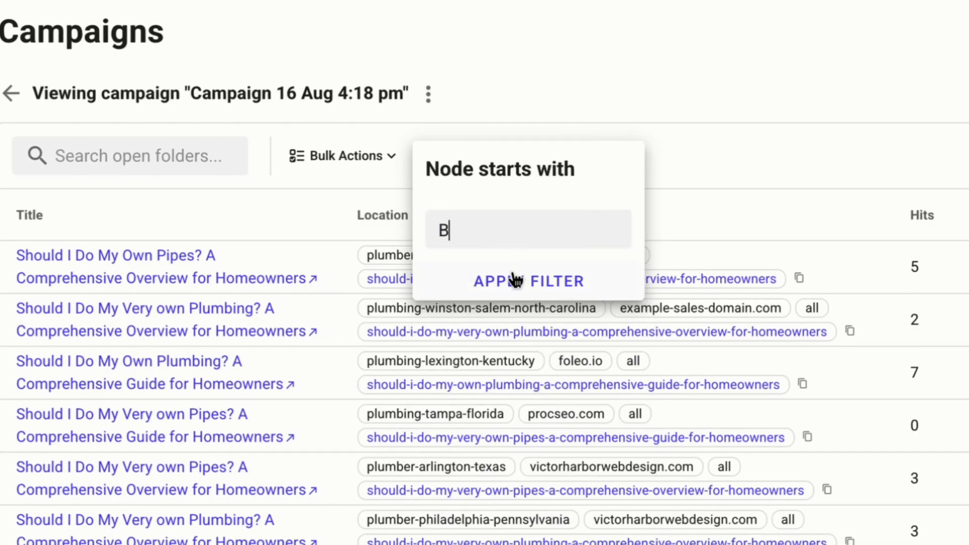
left_click(495, 294)
- Open the first tier B page and review its site title, localized headings, videos and embedded city map
left_click(269, 227)
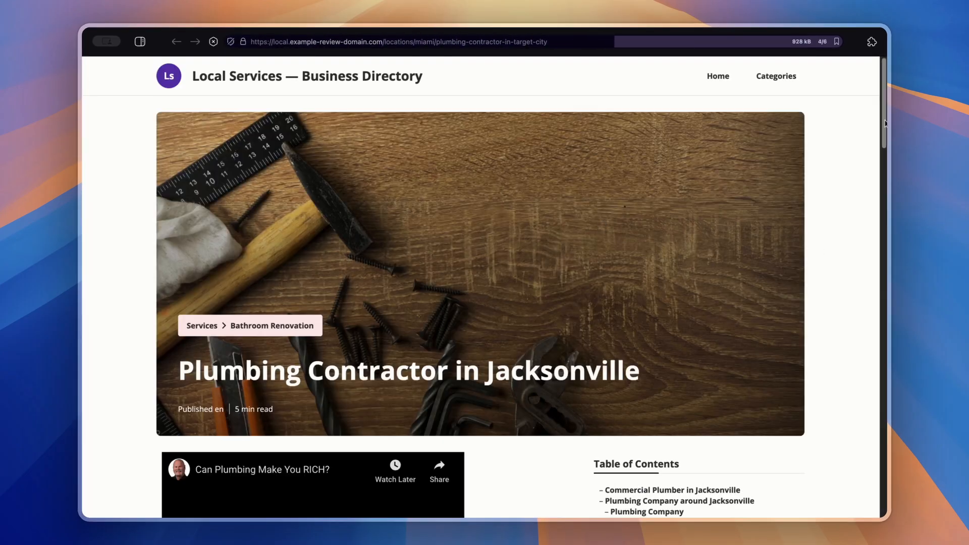
left_click_drag(191, 75, 455, 81)
left_click(454, 81)
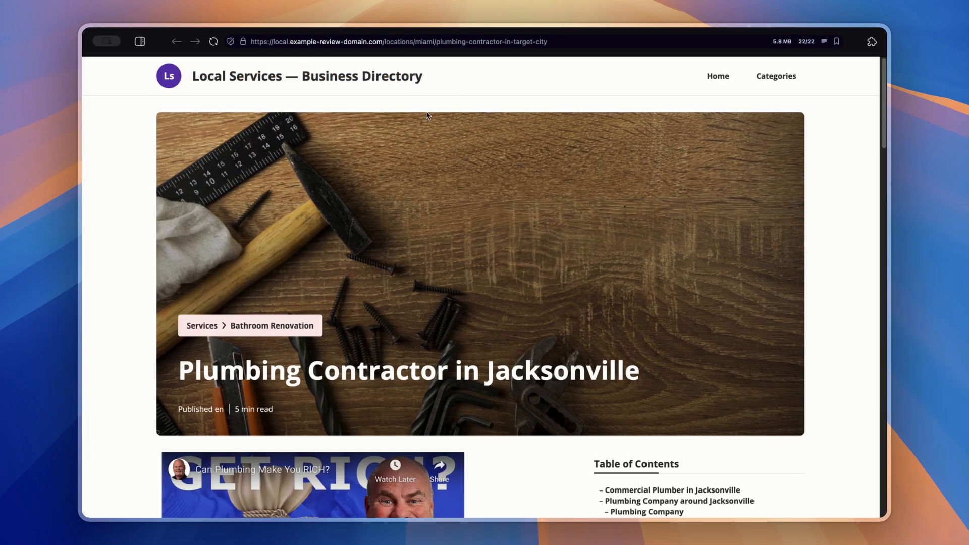
left_click_drag(883, 104, 848, 517)
scroll(332, 481, "down", 2)
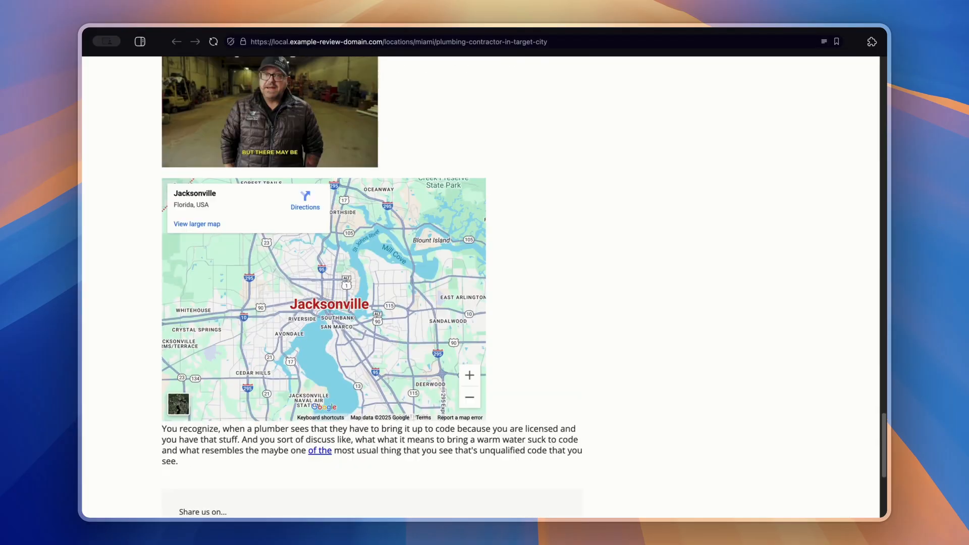
- Follow the contextual link in the tier B article and review the linked Jacksonville, Florida page's site title and localized text
left_click(317, 460)
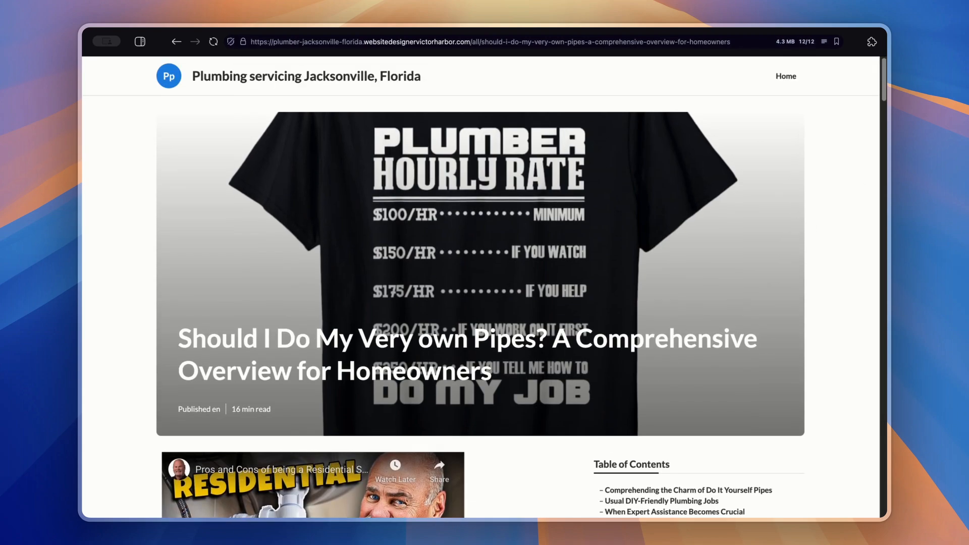
scroll(484, 288, "down", 20)
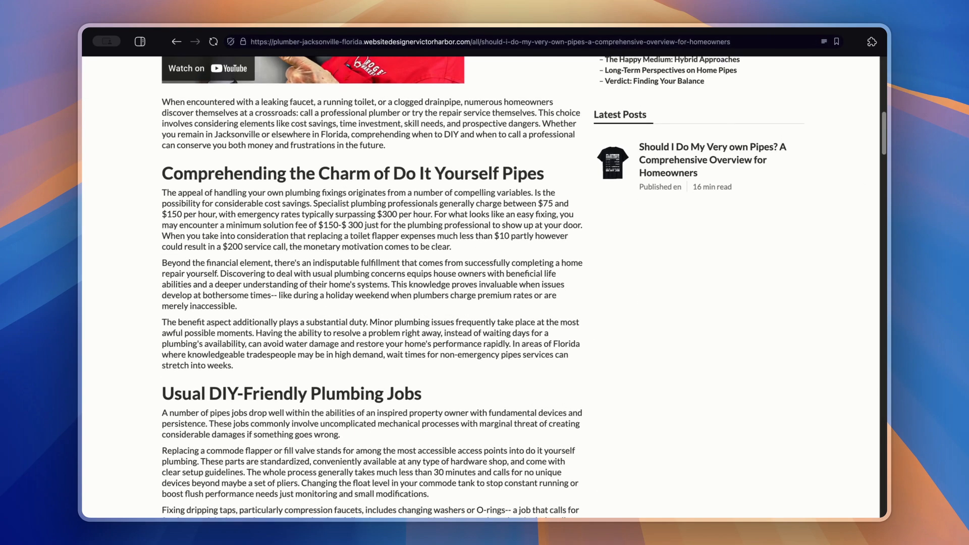
scroll(484, 288, "down", 5)
scroll(485, 288, "up", 20)
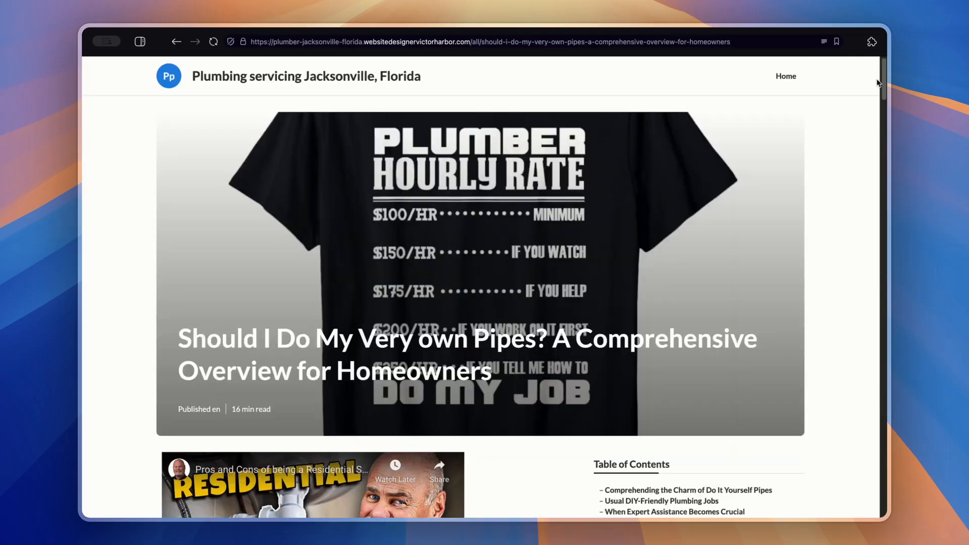
left_click_drag(311, 76, 483, 85)
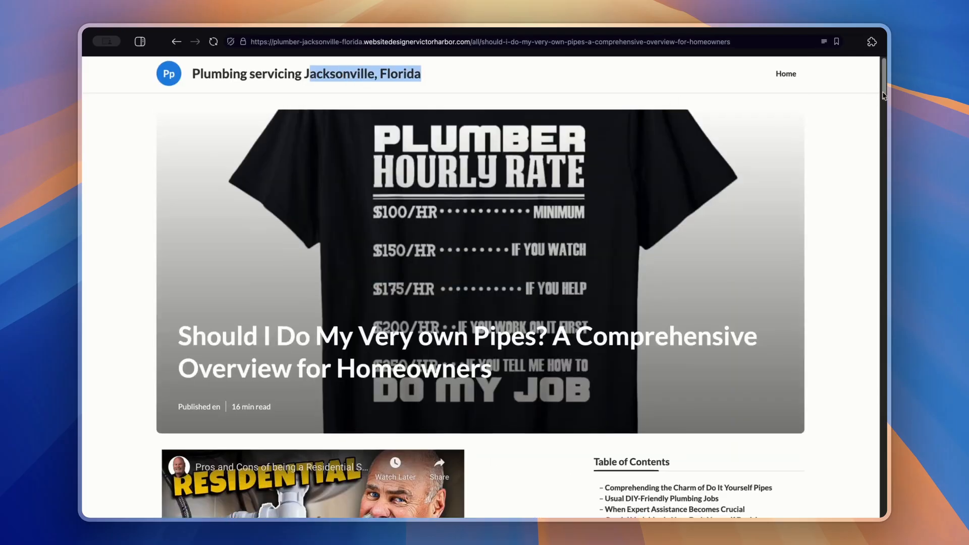
left_click_drag(883, 81, 873, 109)
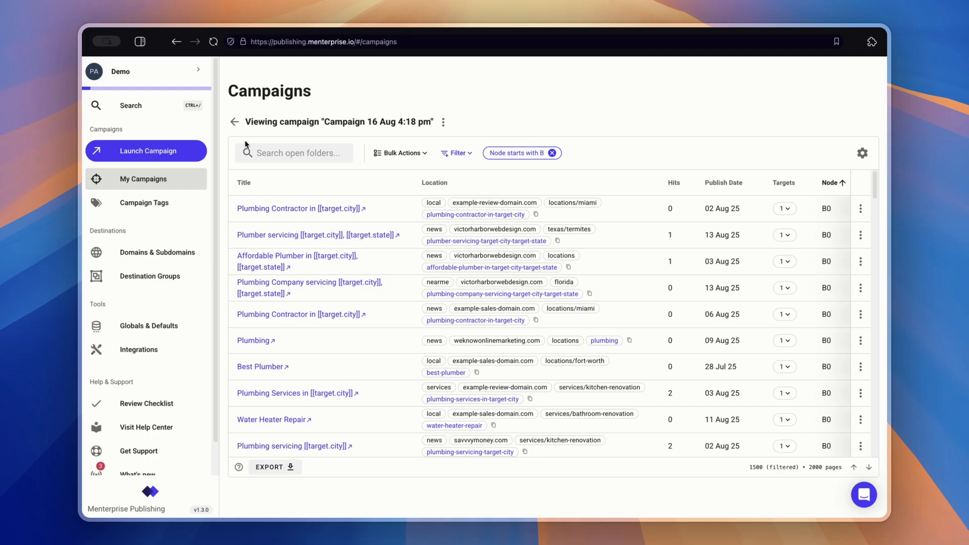
- Clear the Node filter from the page list and open the campaign's edit settings with the extras shown
left_click(552, 153)
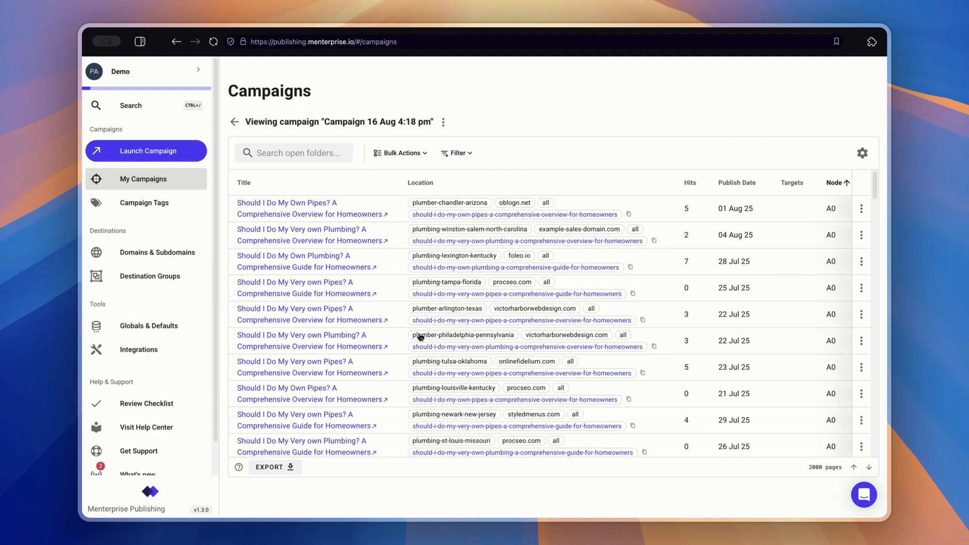
left_click(444, 127)
left_click(455, 132)
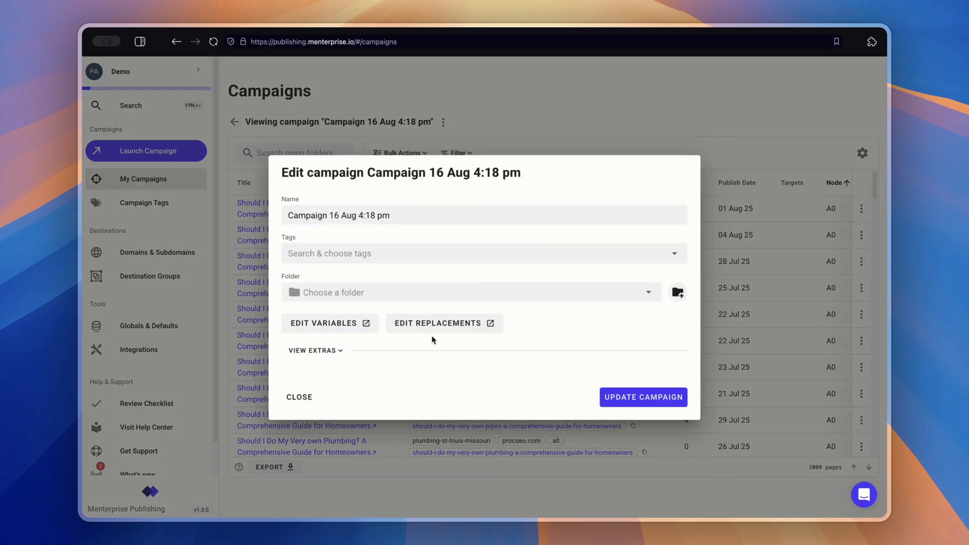
left_click(322, 350)
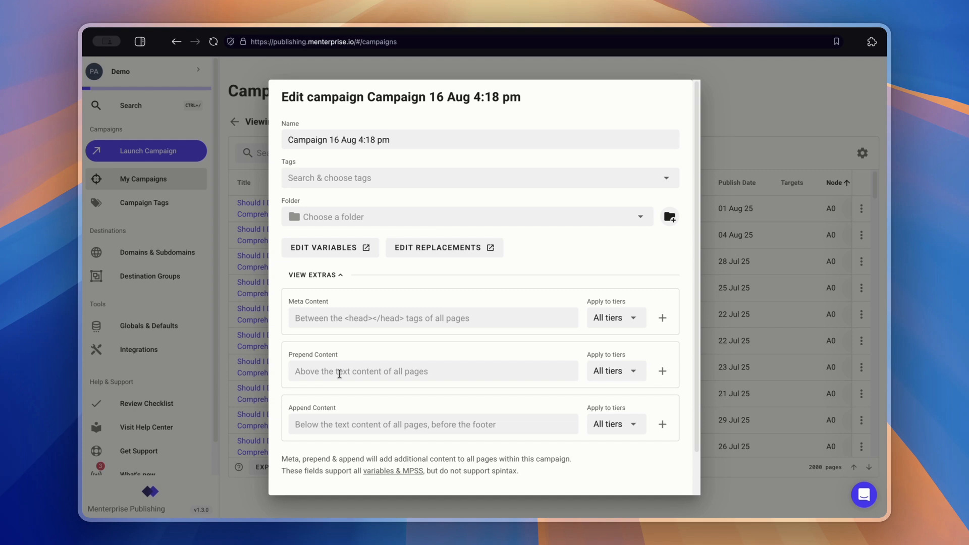
- Restrict the Prepend Content to tier A only and paste the landing page code into it
left_click(627, 371)
left_click(603, 404)
left_click(605, 430)
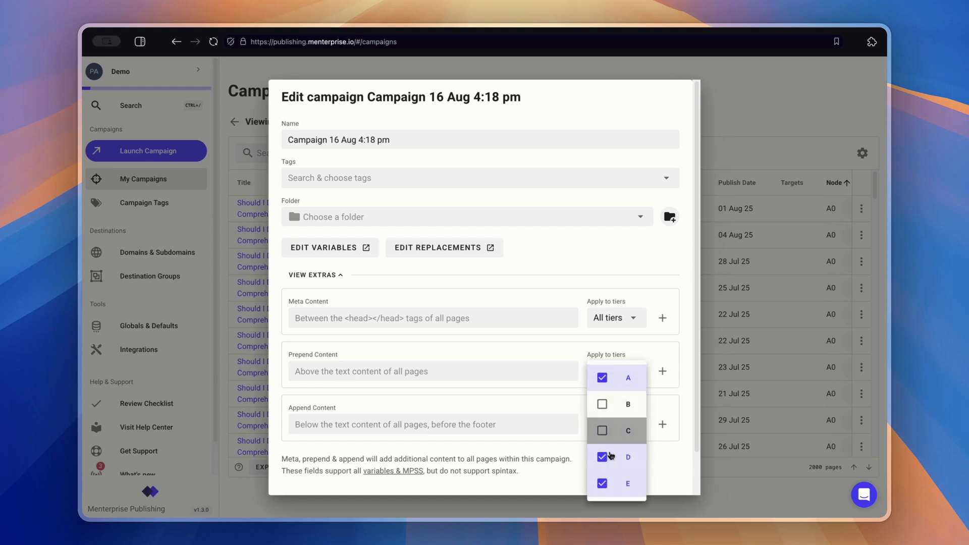
left_click(602, 457)
left_click(602, 483)
left_click(444, 376)
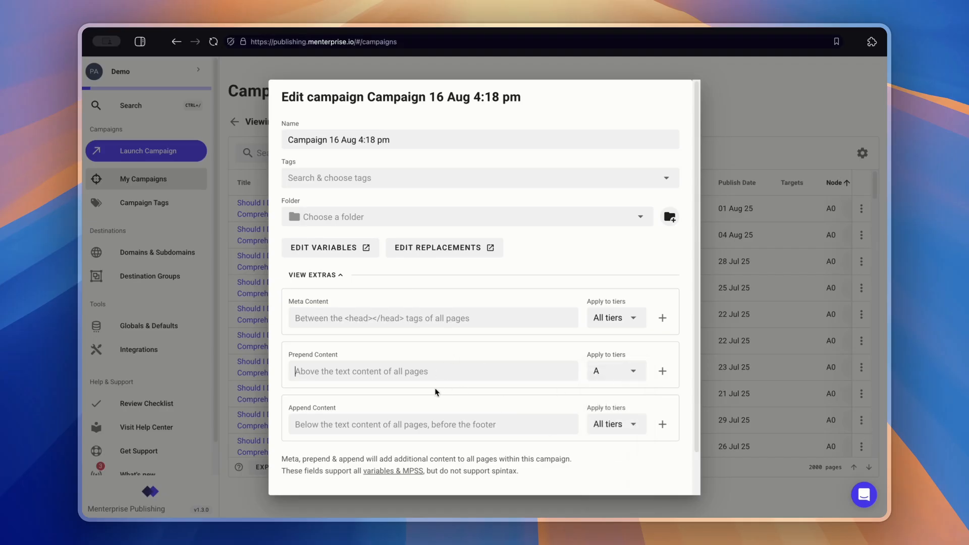
key("ctrl+v")
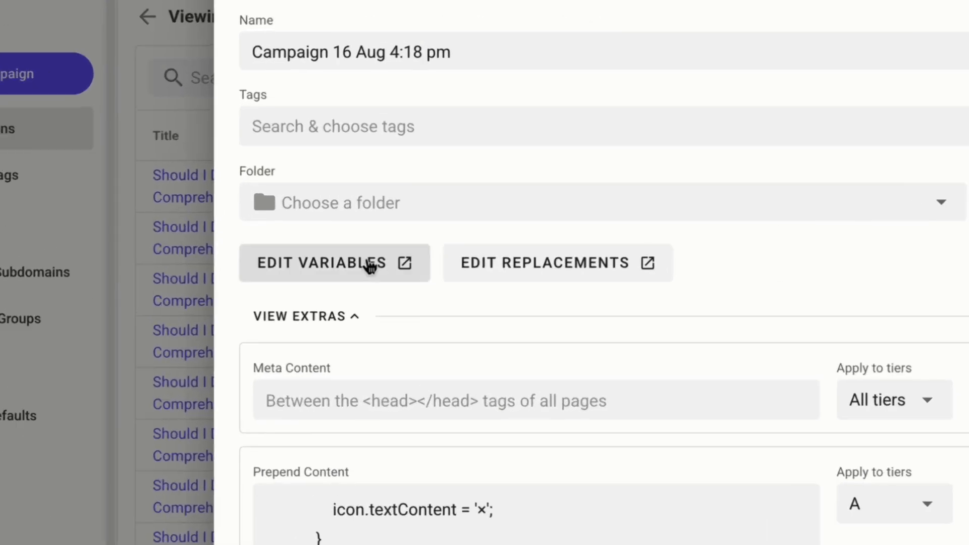
- Add a campaign variable with the key phone and the business phone number as its value, and update the campaign
left_click(347, 247)
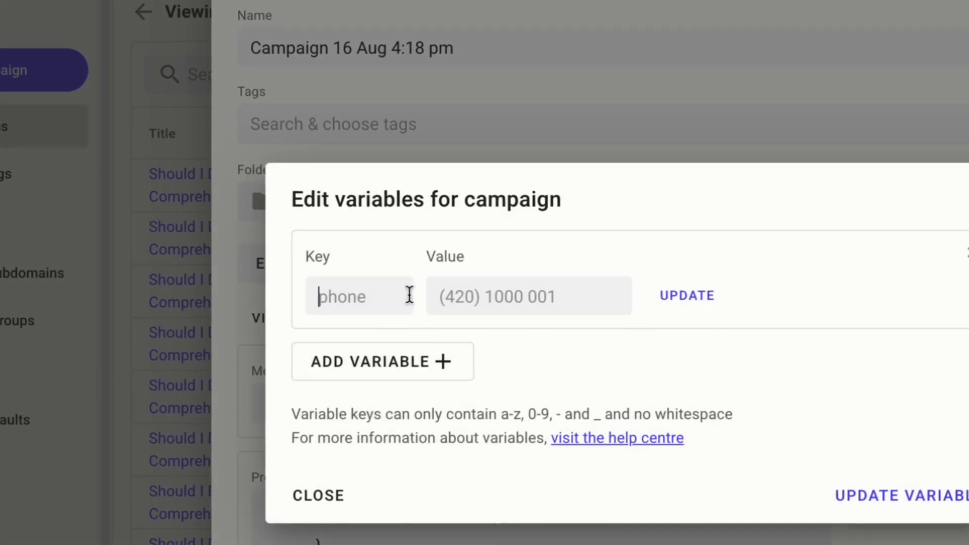
type("phone")
key("Tab")
type("123")
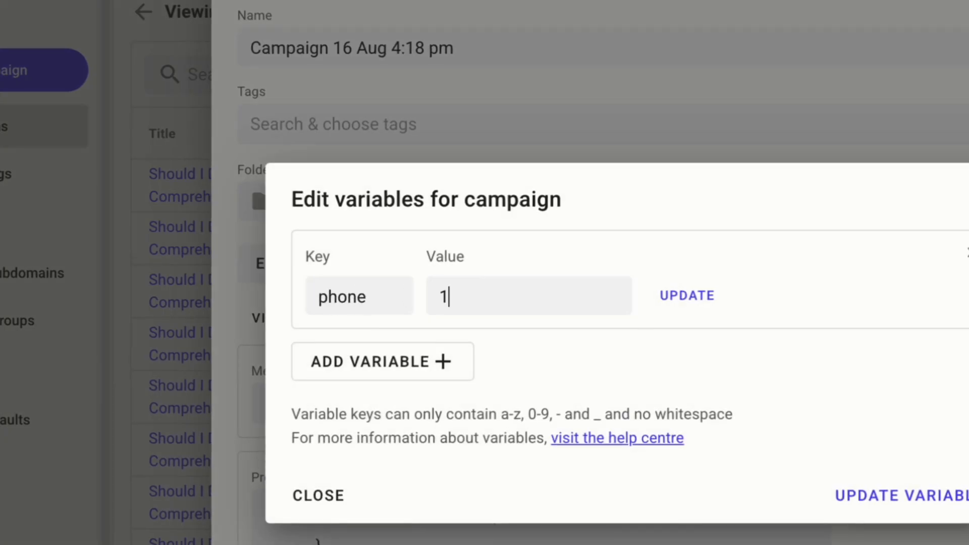
type(" 456 789")
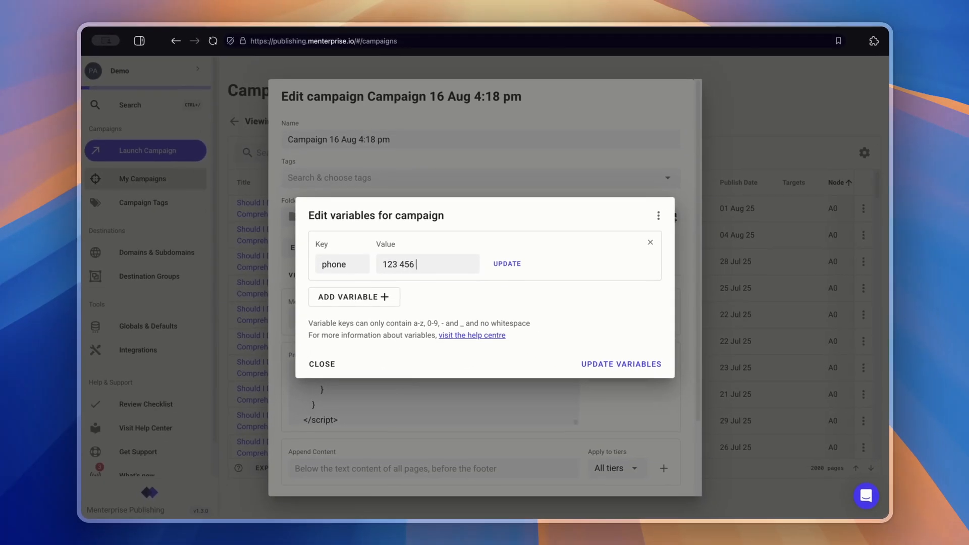
left_click(489, 272)
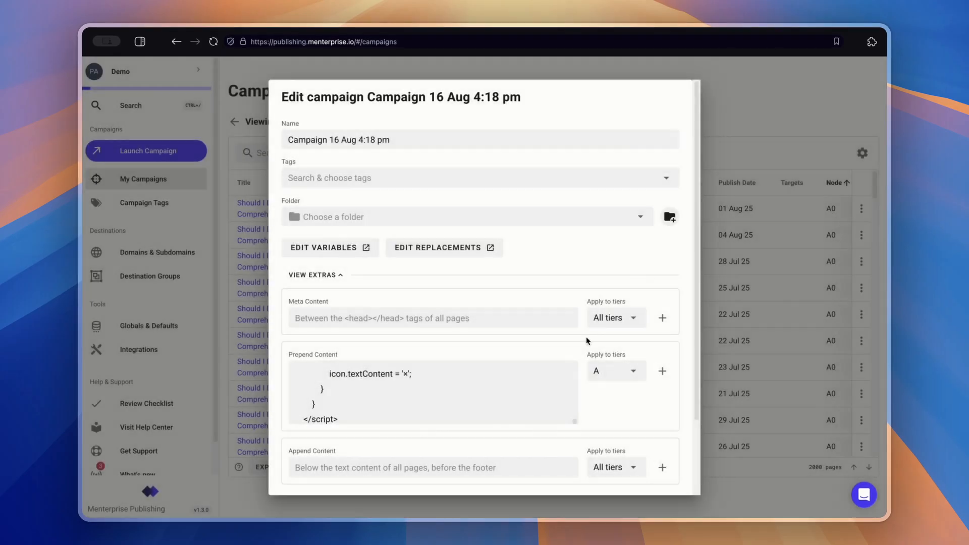
scroll(586, 337, "down", 3)
left_click(637, 471)
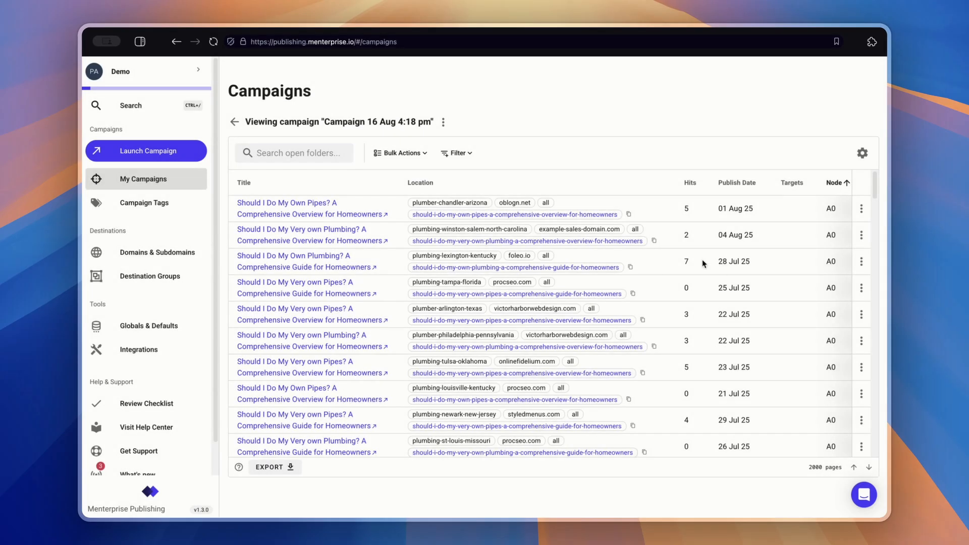
- Open the first A0 page, on the Chandler, Arizona site, and review the landing page's localized heading, call button and services
left_click(290, 204)
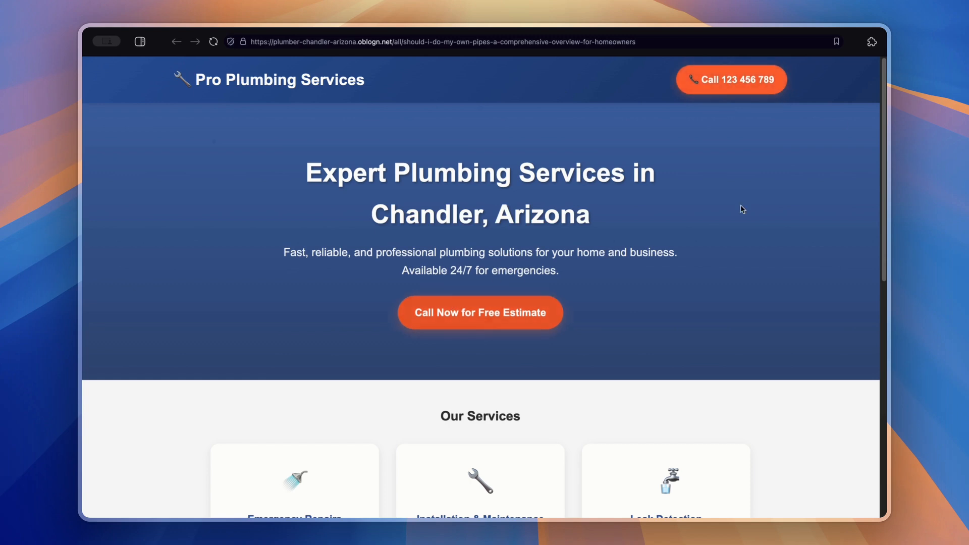
left_click_drag(344, 219, 612, 213)
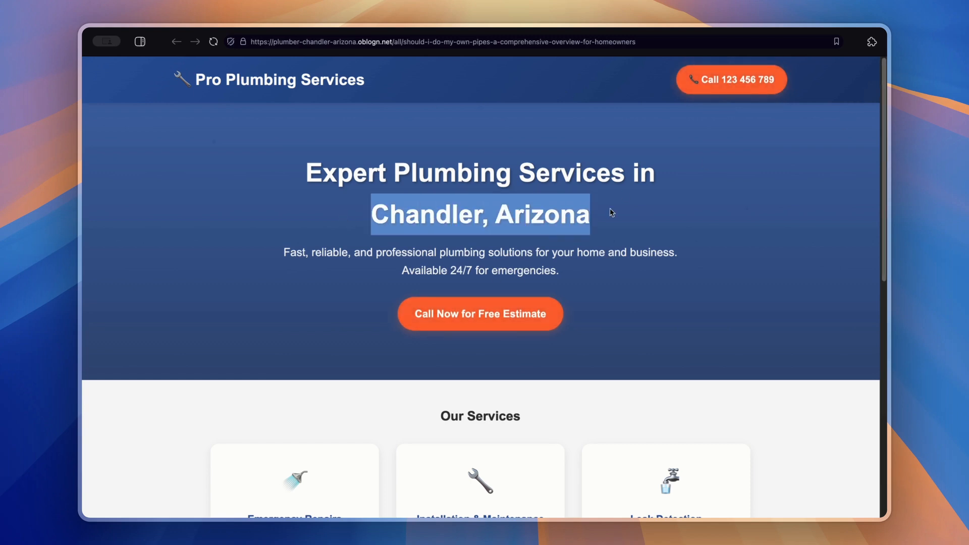
left_click(610, 213)
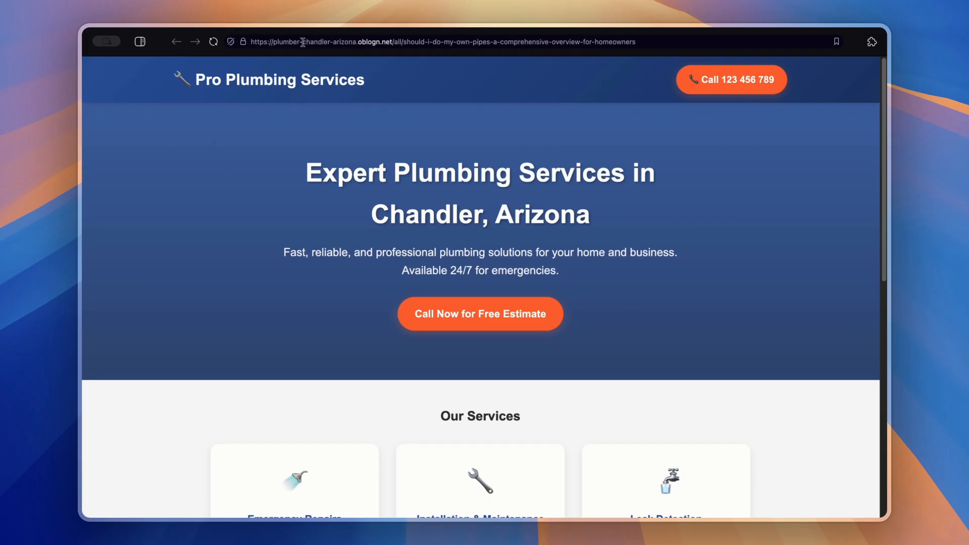
scroll(878, 101, "down", 3)
scroll(736, 313, "down", 10)
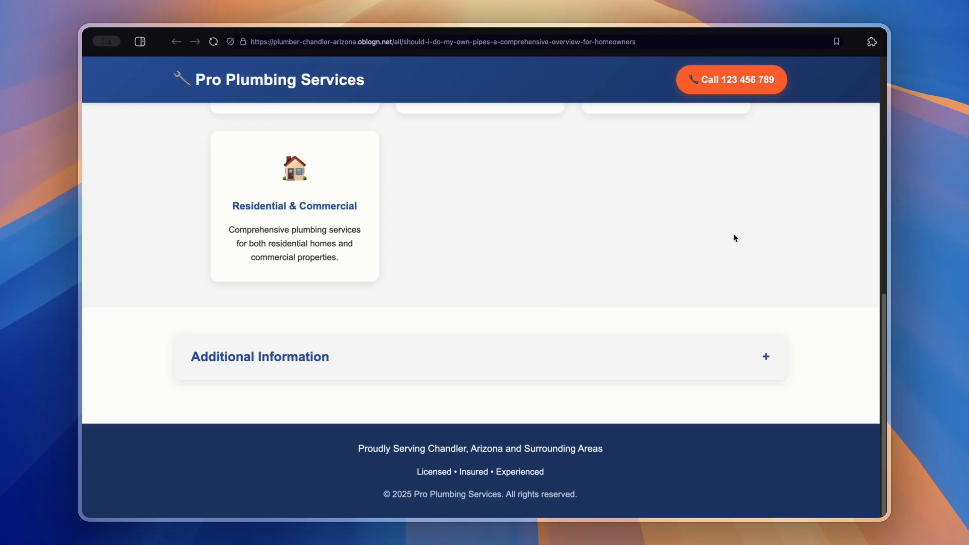
- Expand the Additional Information section, look through the original article inside it, and close the page
left_click(635, 374)
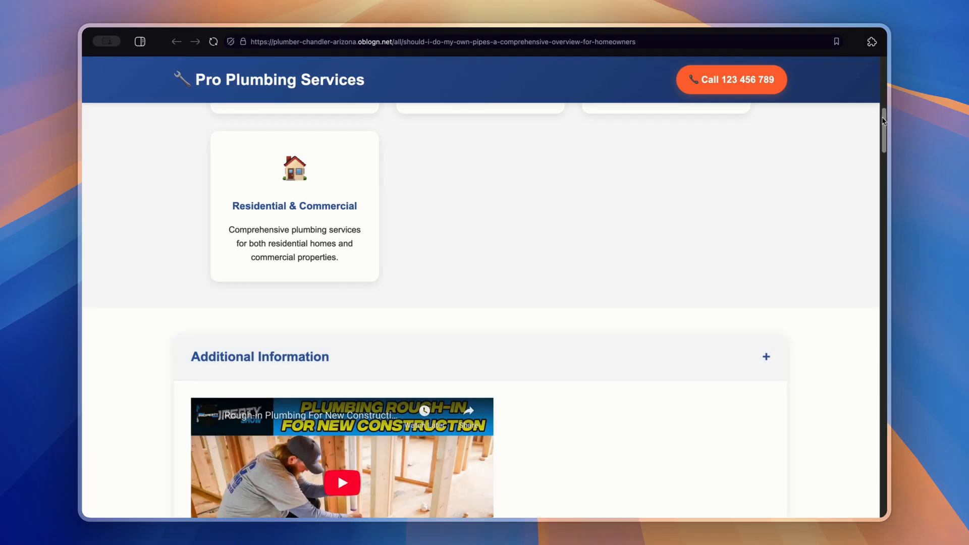
left_click_drag(883, 122, 884, 145)
left_click(764, 187)
left_click_drag(882, 335, 880, 94)
key("super+w")
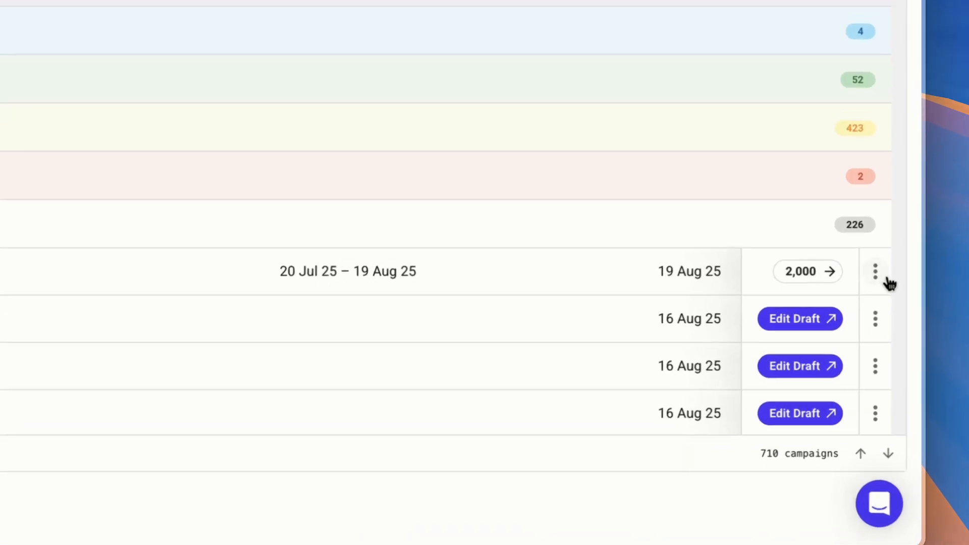
- Edit Campaign 16 Aug 4:18 pm, paste the Plumber schema script into the Meta Content for all tiers, and update the campaign
left_click(862, 367)
left_click(859, 379)
left_click(182, 311)
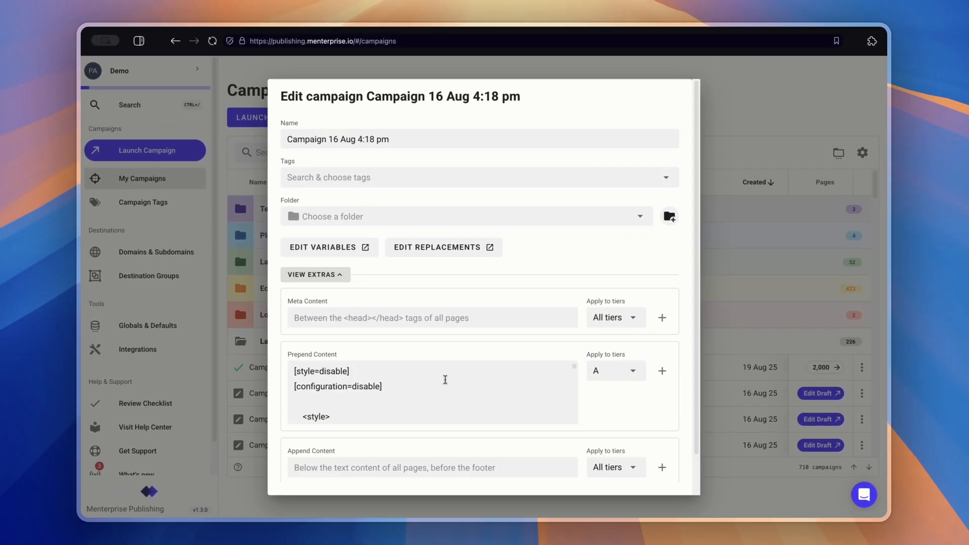
left_click(497, 318)
key("super+v")
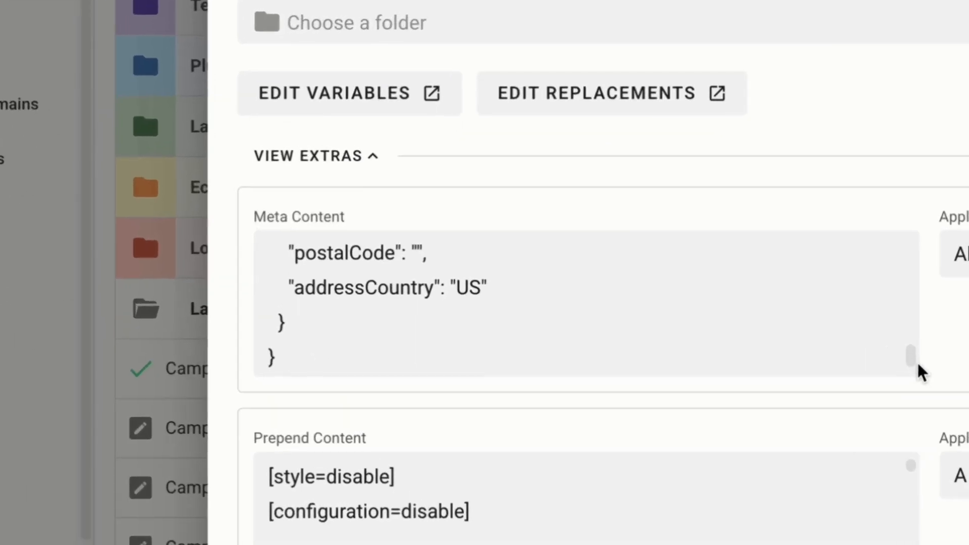
left_click_drag(913, 360, 940, 372)
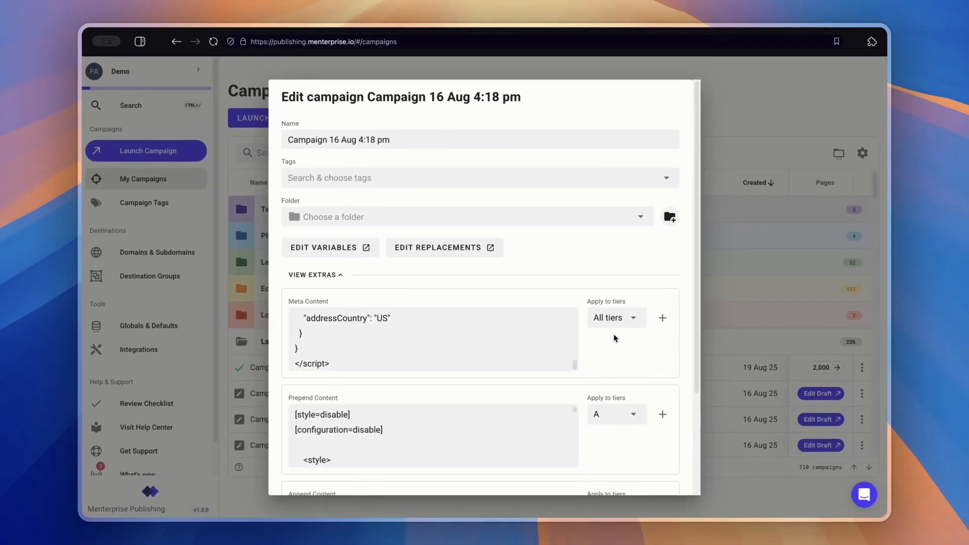
scroll(615, 338, "down", 3)
left_click(631, 472)
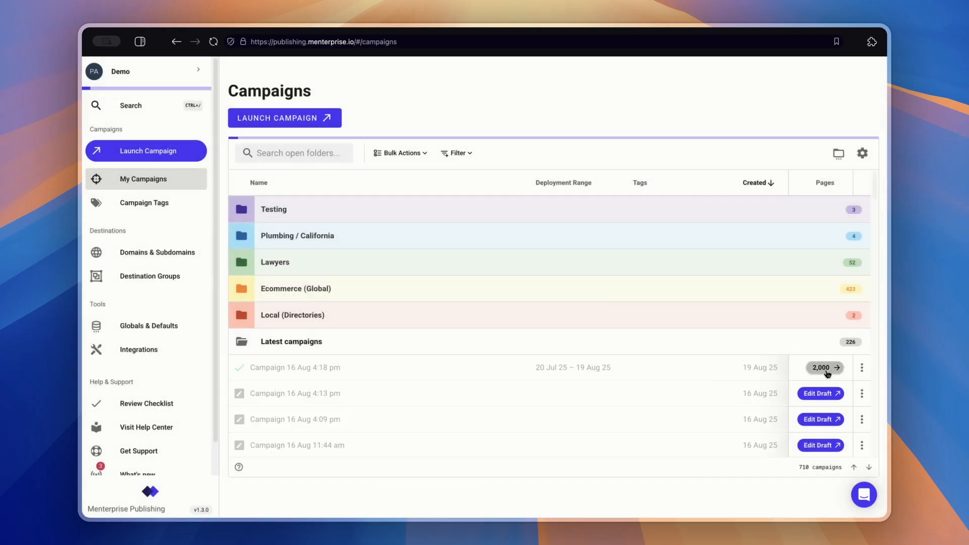
- Open the first A0 page from the campaign's page list and inspect its code in the developer tools
left_click(823, 368)
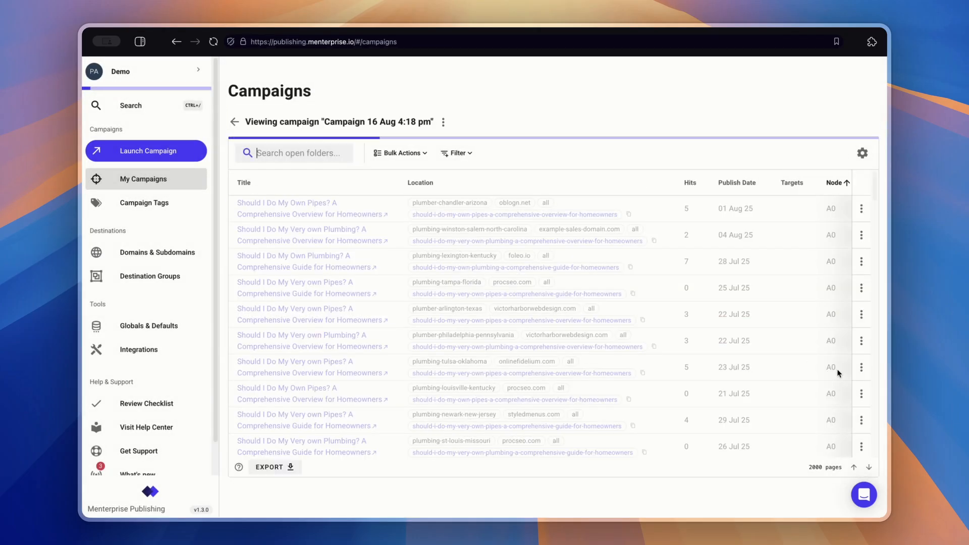
left_click(321, 207)
scroll(277, 360, "down", 2)
scroll(282, 343, "up", 2)
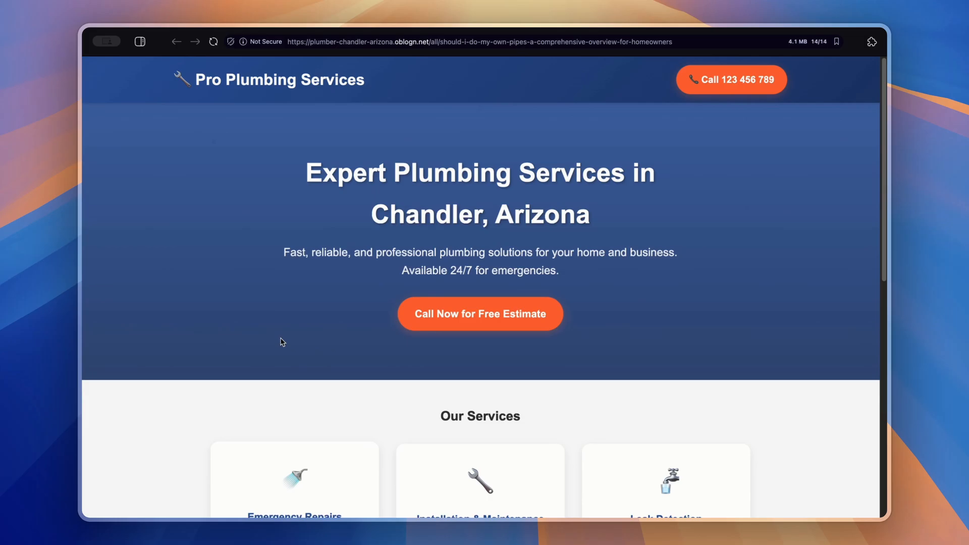
right_click(282, 343)
mouse_move(302, 379)
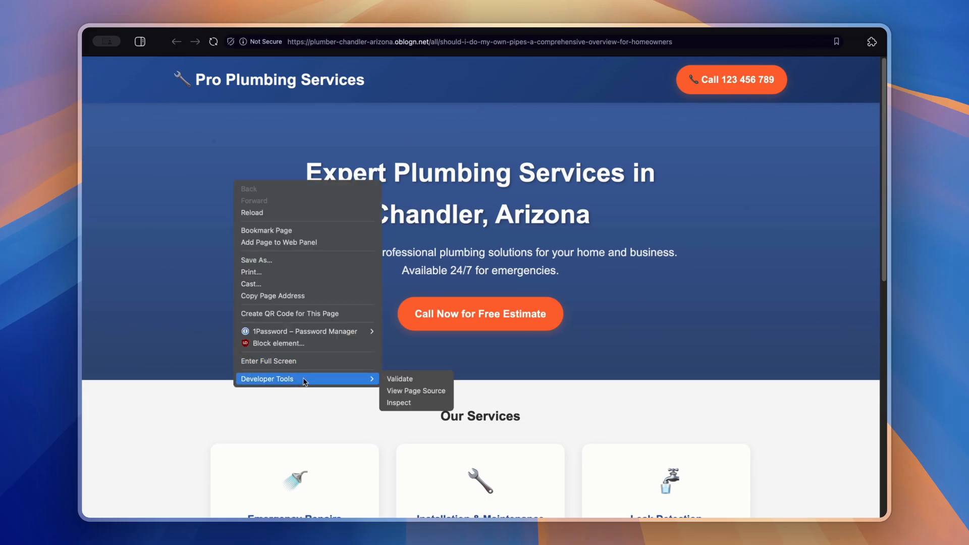
left_click(410, 405)
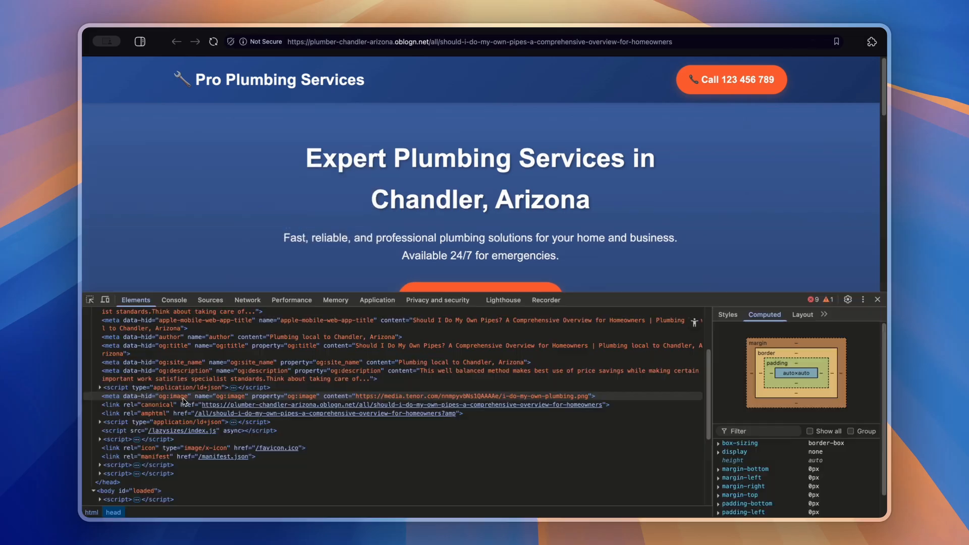
- Expand the application/ld+json scripts in the page head and examine the Plumber schema's telephone and localized address fields
left_click(101, 422)
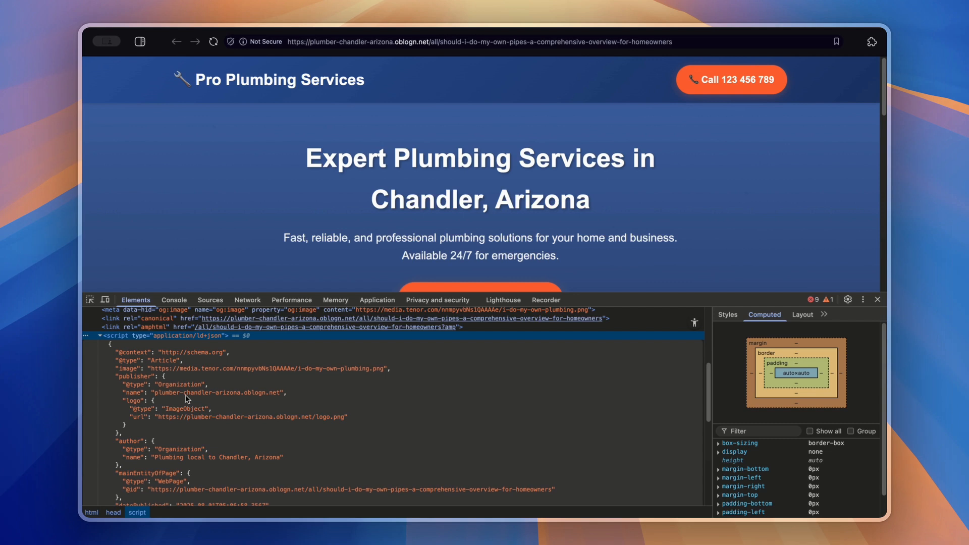
scroll(212, 413, "down", 3)
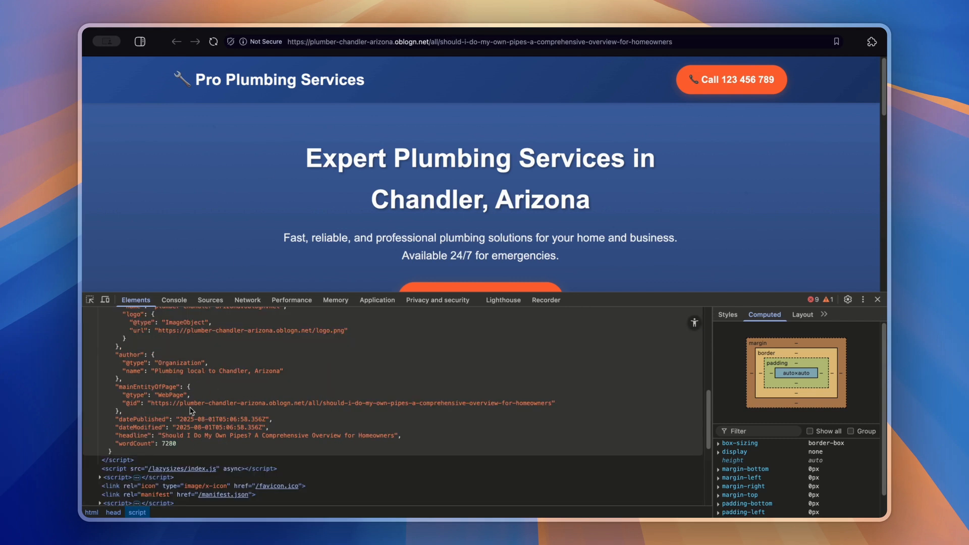
scroll(101, 414, "down", 3)
scroll(99, 411, "up", 10)
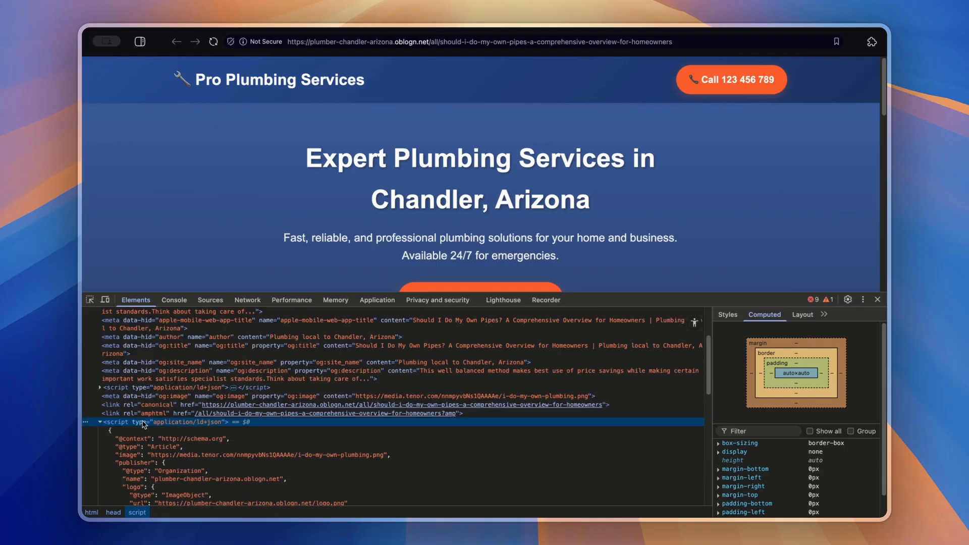
left_click(99, 387)
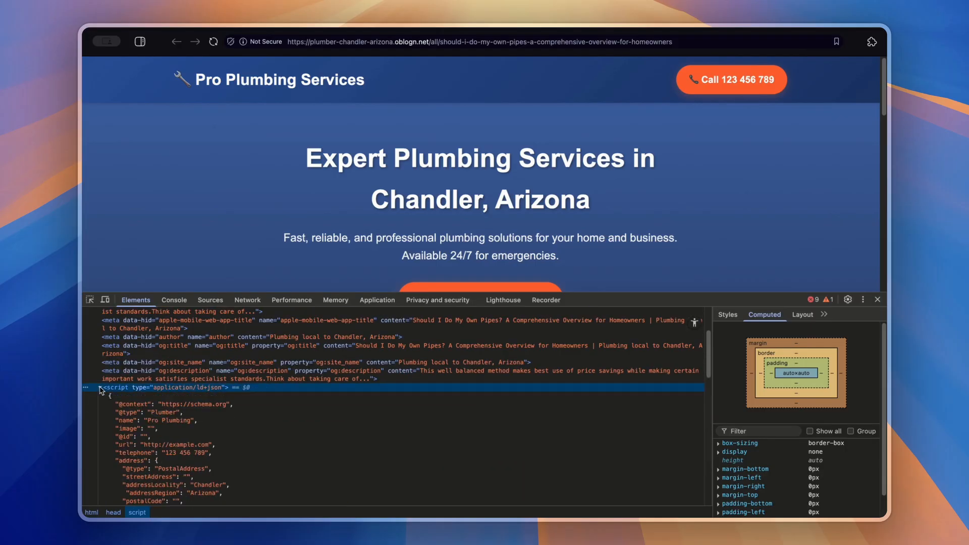
scroll(101, 392, "down", 3)
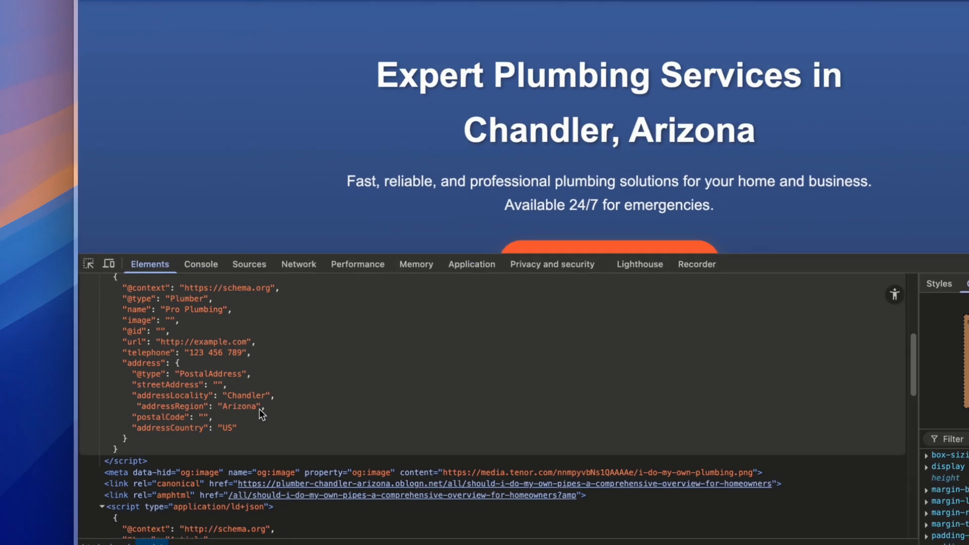
- Examine the remaining Article and Plumber schema scripts in the page head, including the localized author and publisher fields
scroll(287, 404, "up", 3)
scroll(172, 413, "down", 5)
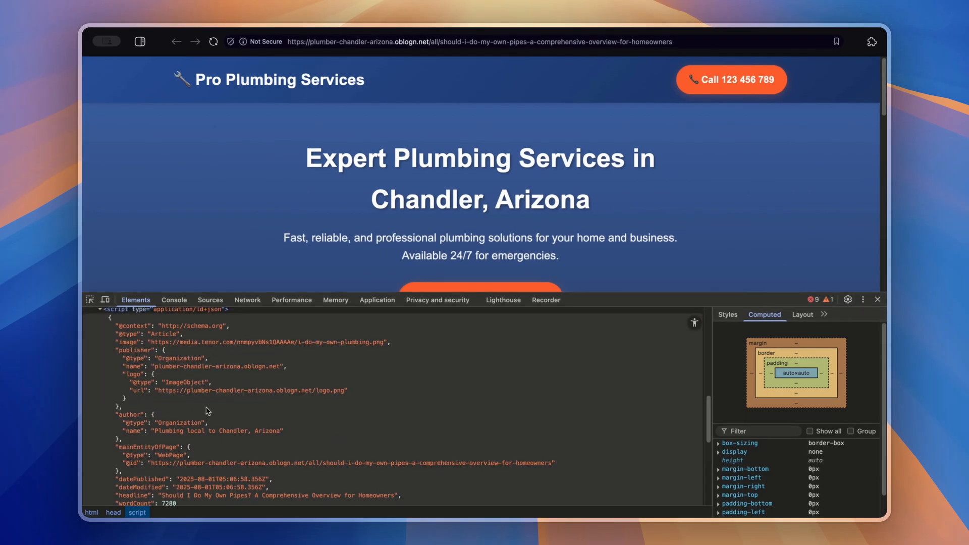
scroll(206, 411, "up", 5)
scroll(218, 428, "down", 3)
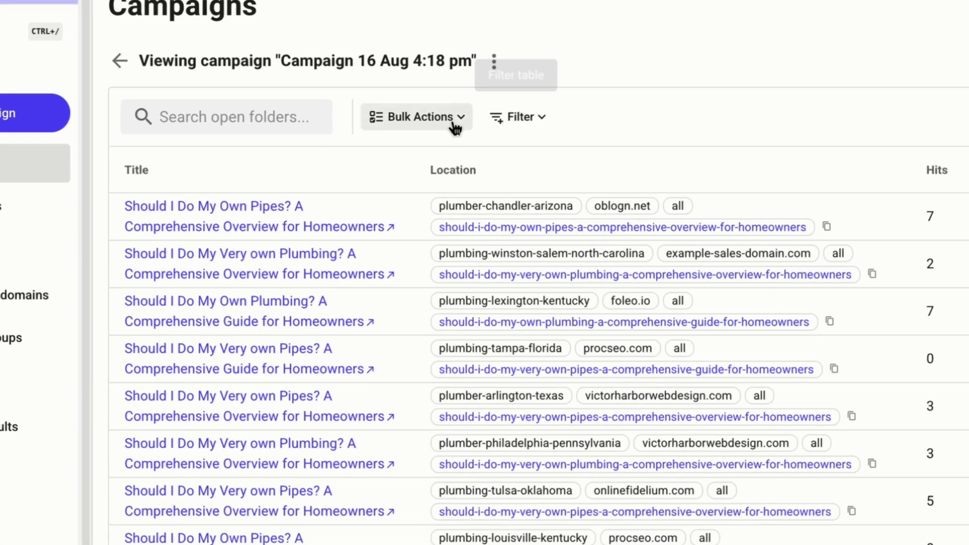
- Filter the campaign's pages to nodes starting with B and select all of them for a bulk action
left_click(514, 116)
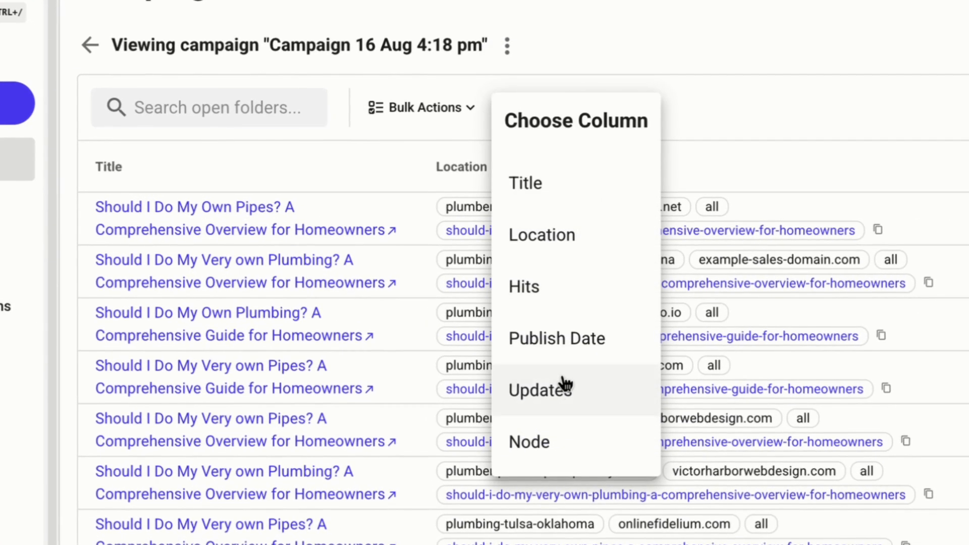
left_click(566, 437)
left_click(580, 396)
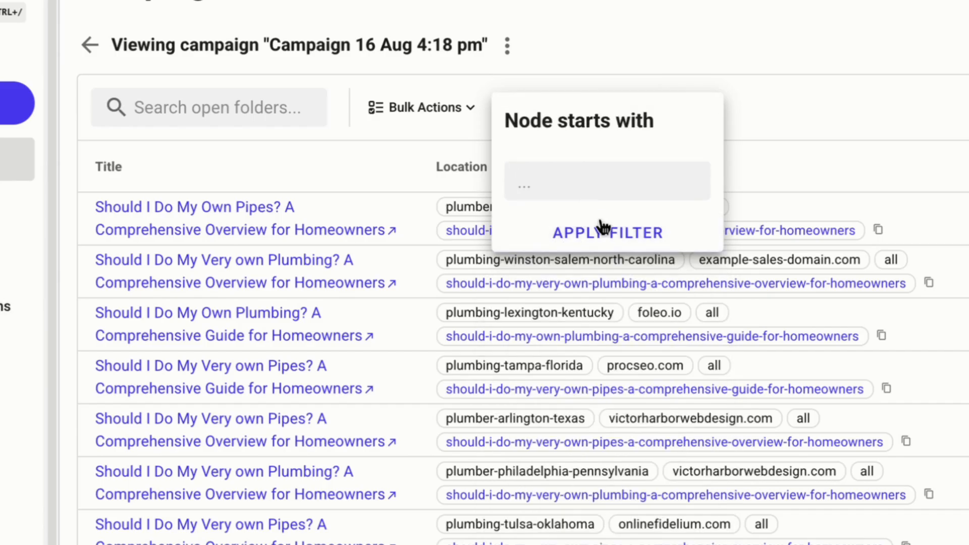
type("B")
left_click(607, 238)
left_click(444, 108)
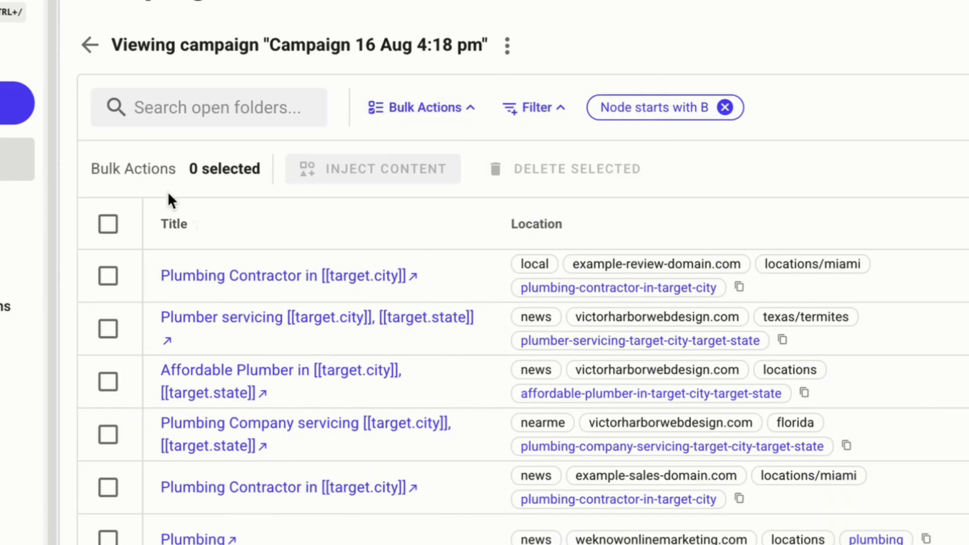
left_click(108, 224)
left_click(164, 530)
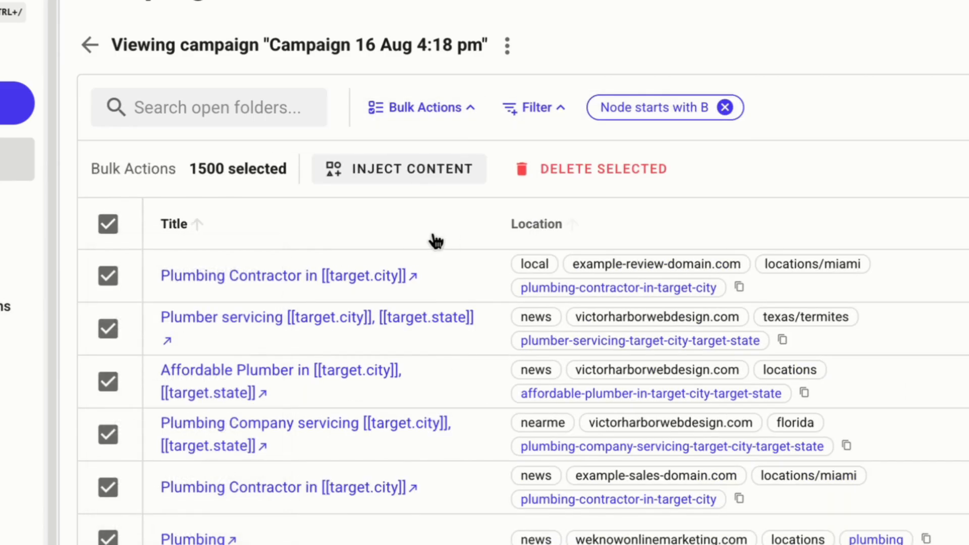
- Inject the spintax {Hey|Hello} into the selected posts, scheduled from 20 Aug 25 to 31 Aug 25
left_click(377, 171)
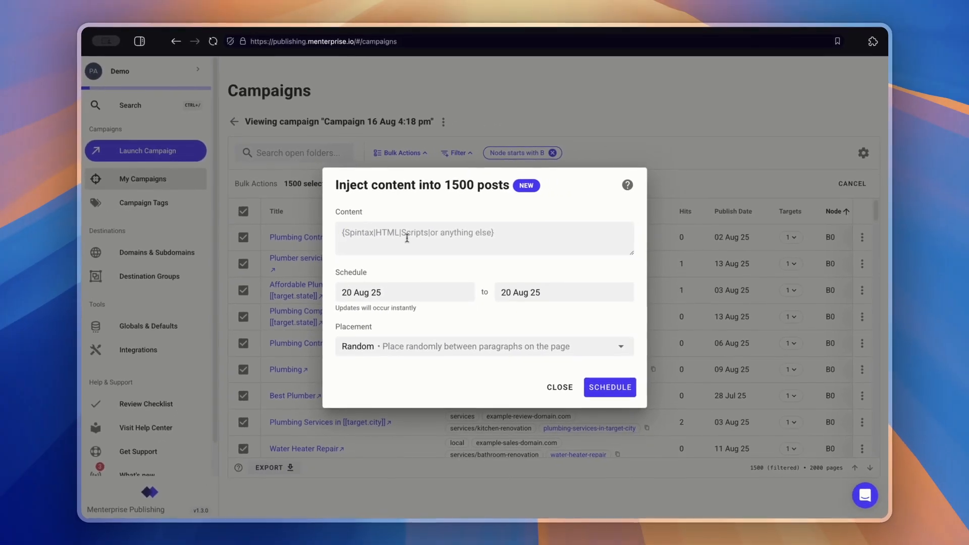
type("{Hey|Hello")
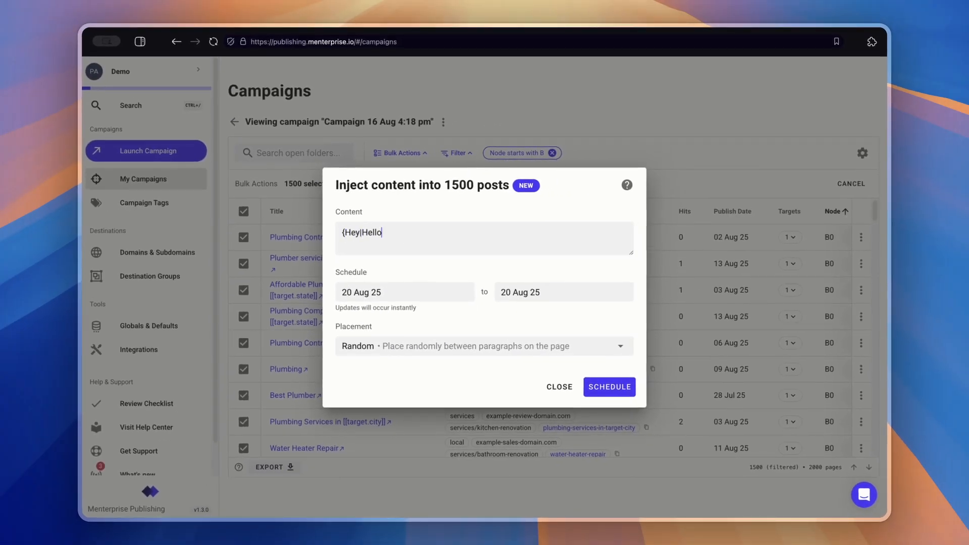
left_click(436, 297)
left_click(519, 301)
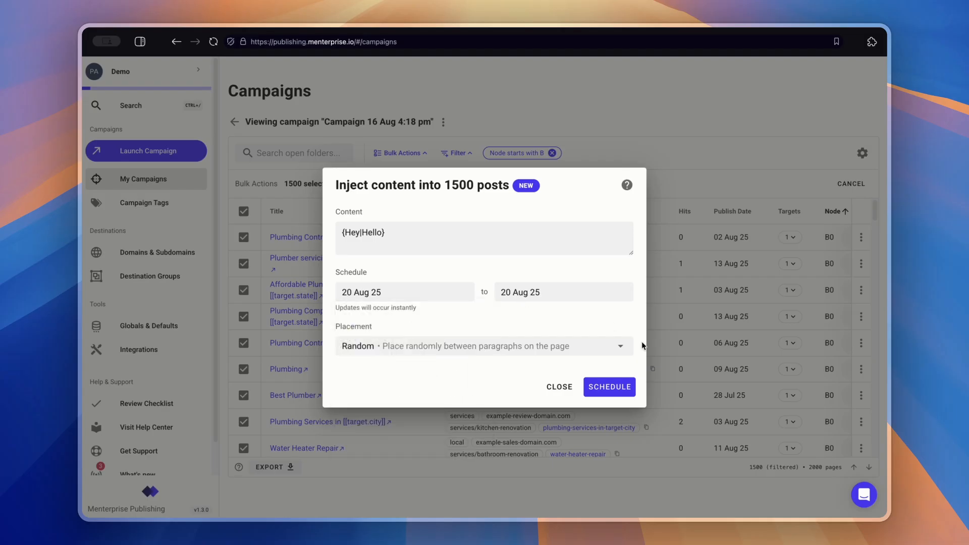
left_click(577, 290)
left_click(511, 446)
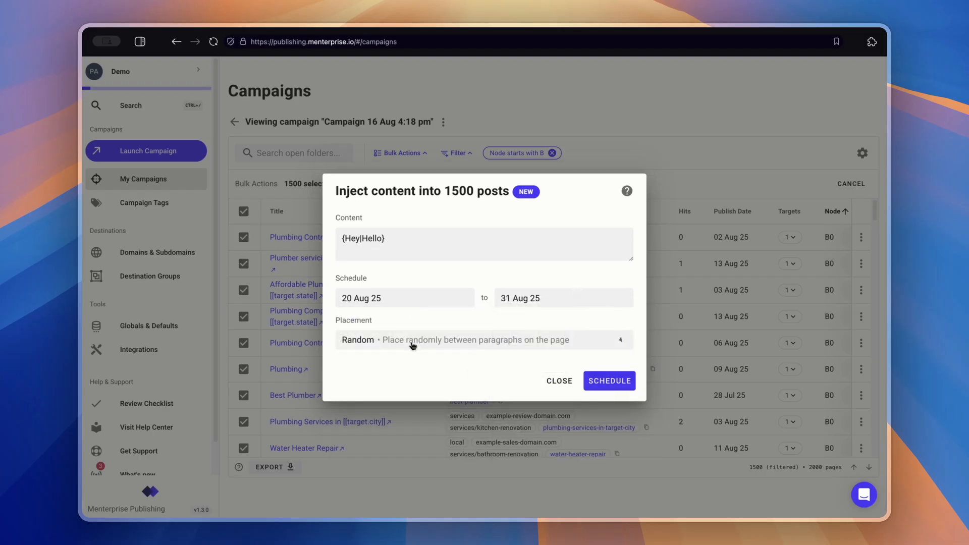
left_click(413, 346)
left_click(407, 324)
left_click(615, 384)
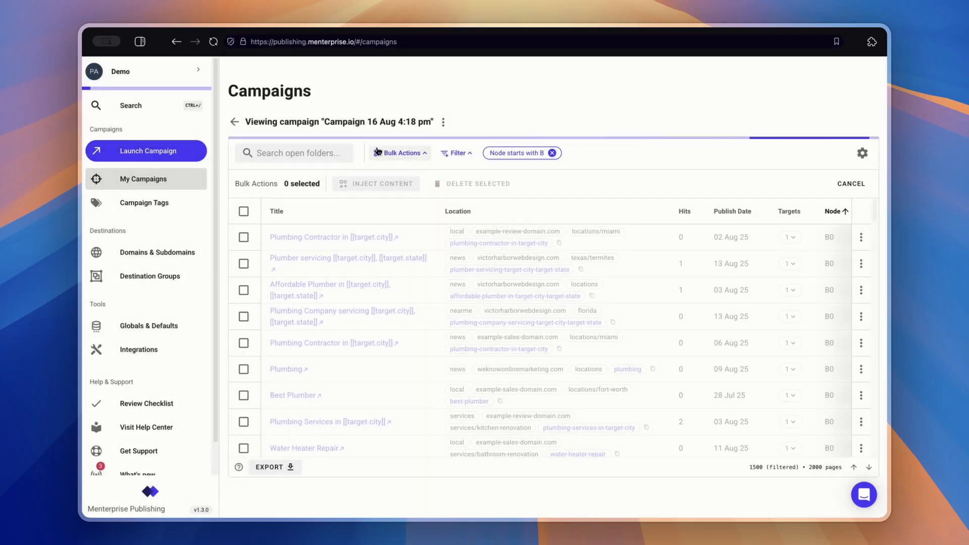
- Customise the campaign's page table to show the Updates column
left_click(861, 151)
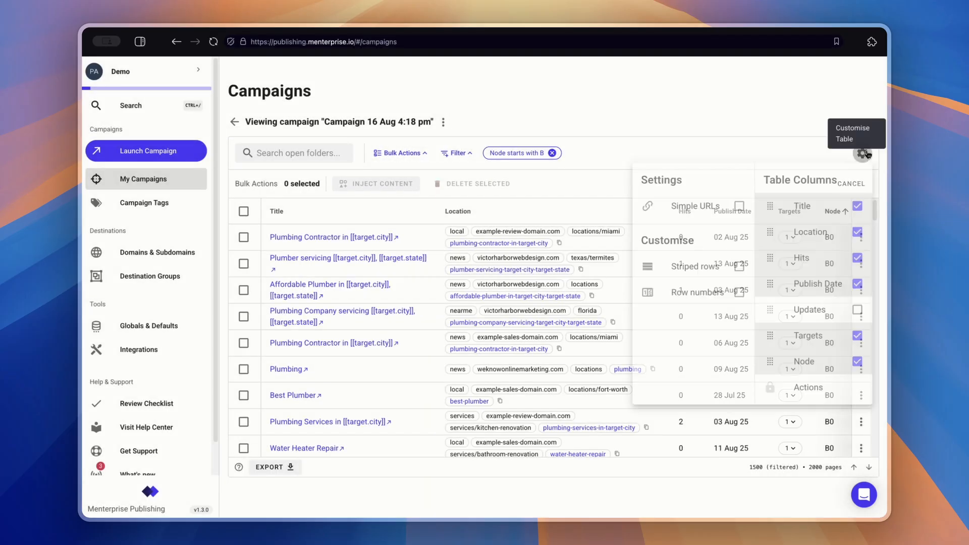
left_click(813, 310)
scroll(791, 287, "down", 2)
scroll(793, 289, "up", 2)
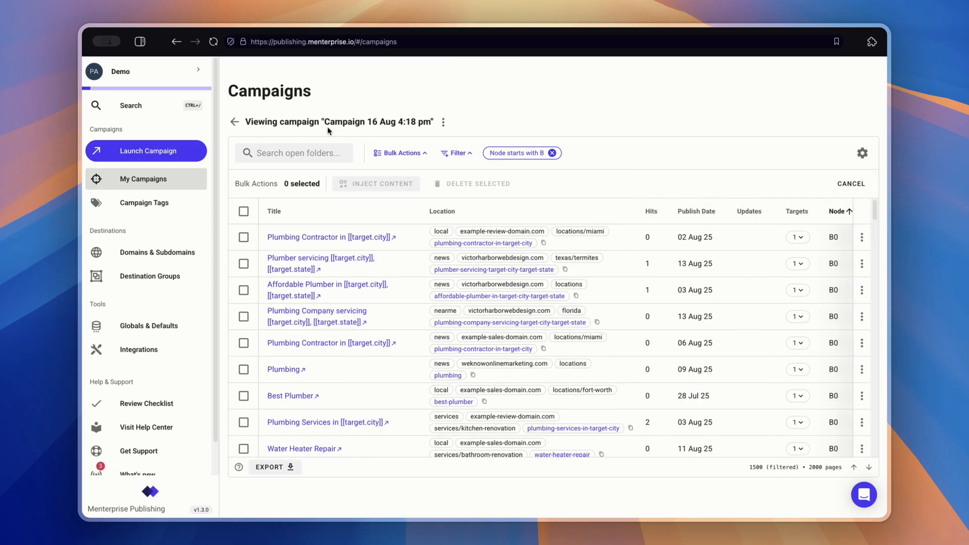
- Reopen the page list of Campaign 16 Aug 4:18 pm to review its scheduled updates, and clear the bulk mode and node filter
left_click(233, 123)
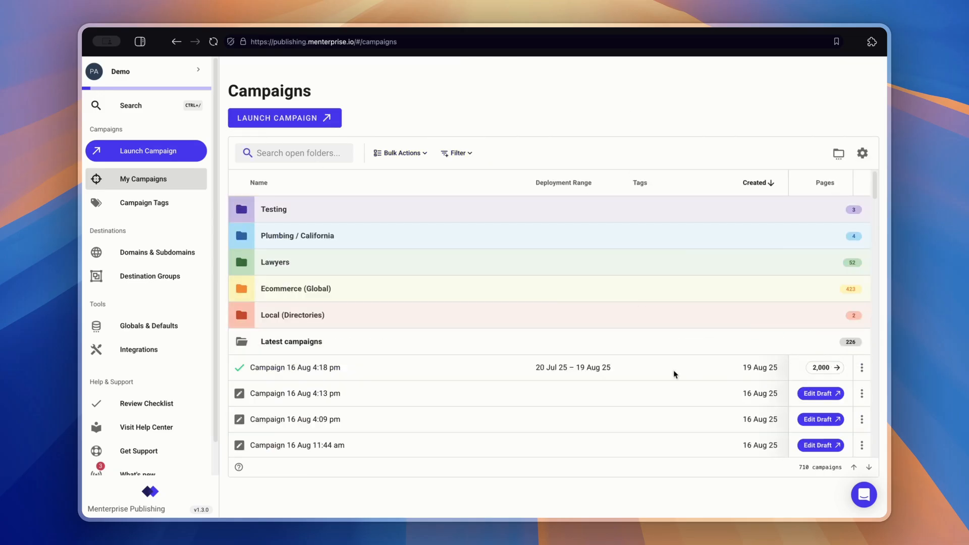
left_click(823, 368)
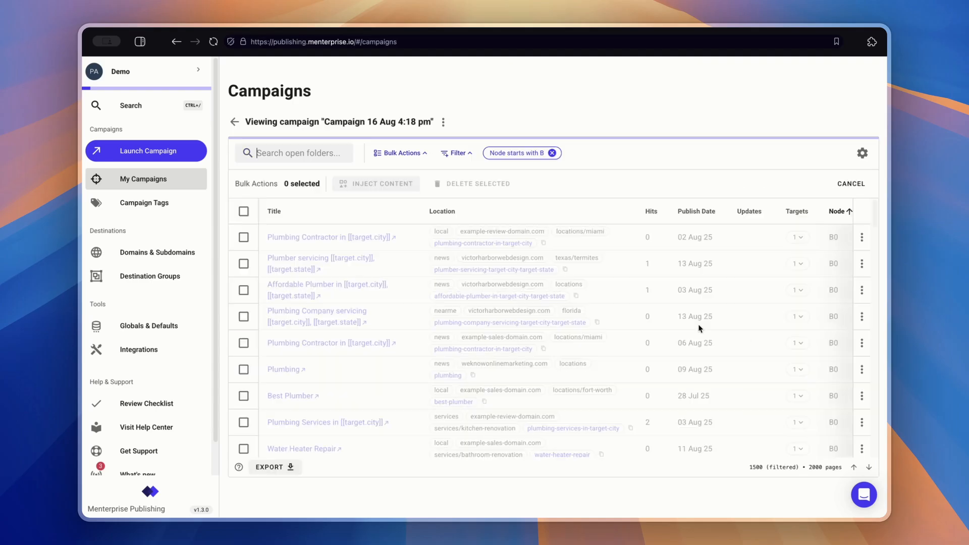
scroll(759, 283, "down", 3)
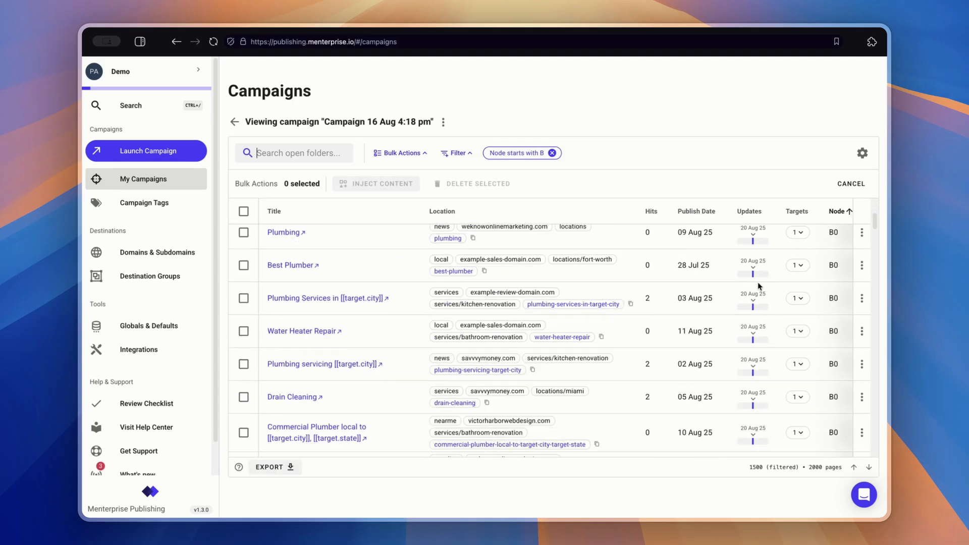
scroll(758, 287, "up", 3)
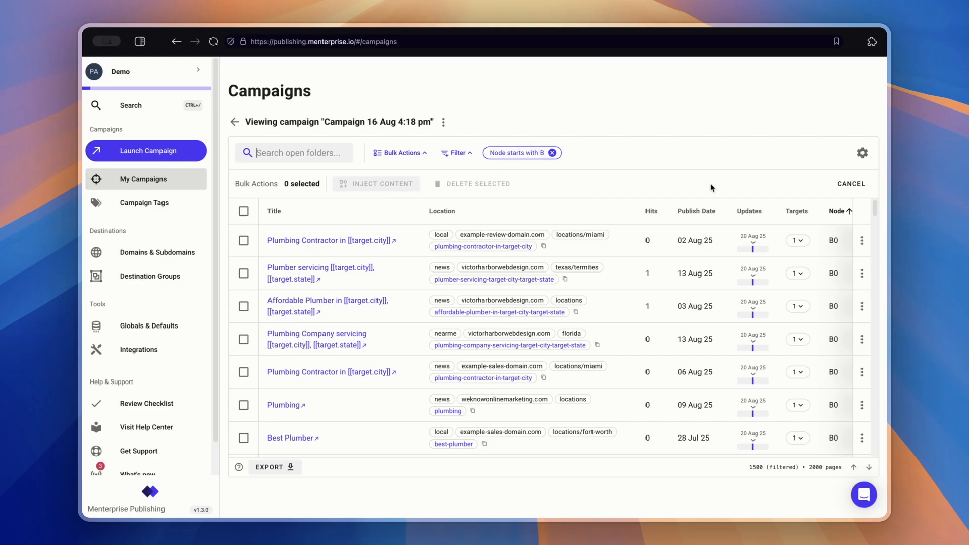
left_click(838, 186)
left_click(552, 153)
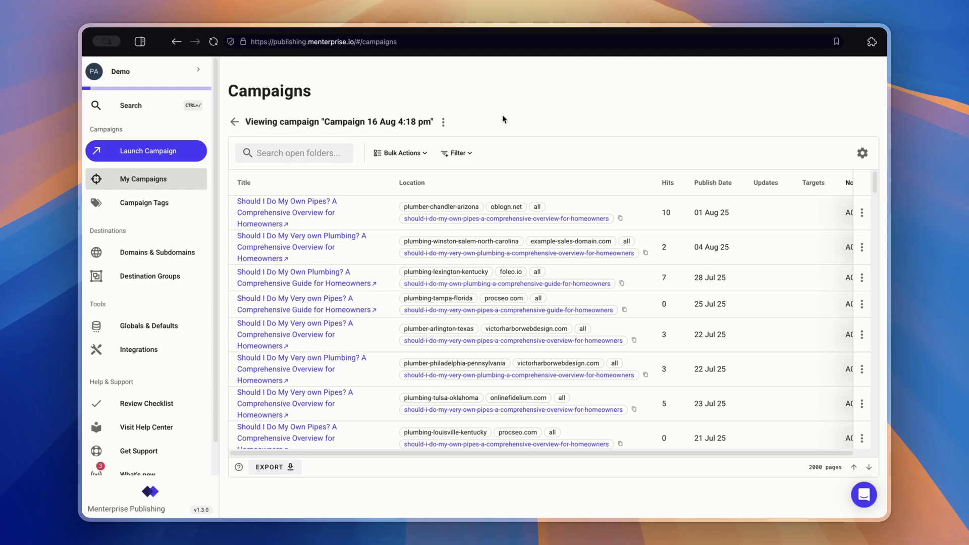
- Edit the campaign's replacements to swap Plumb for Roof, case-insensitively, and update the campaign
left_click(441, 122)
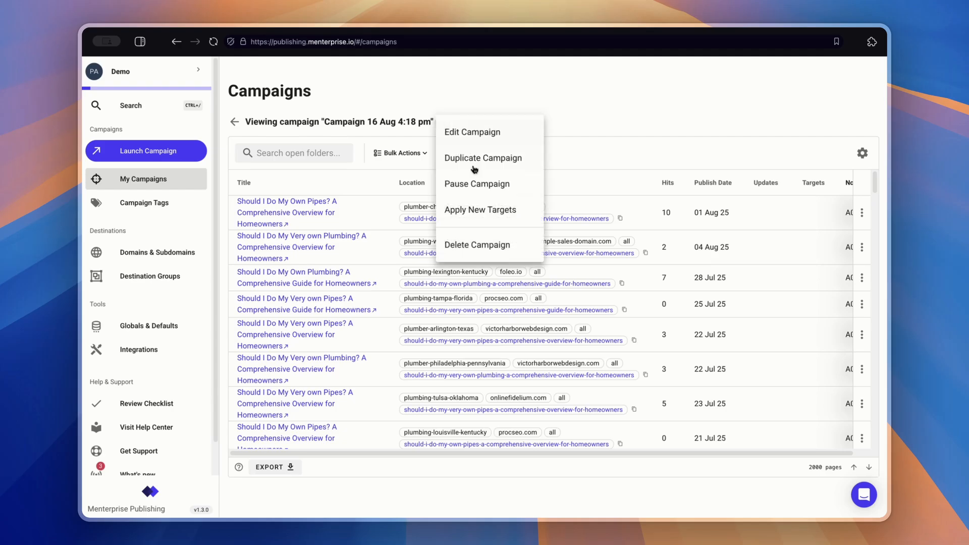
left_click(496, 136)
left_click(480, 323)
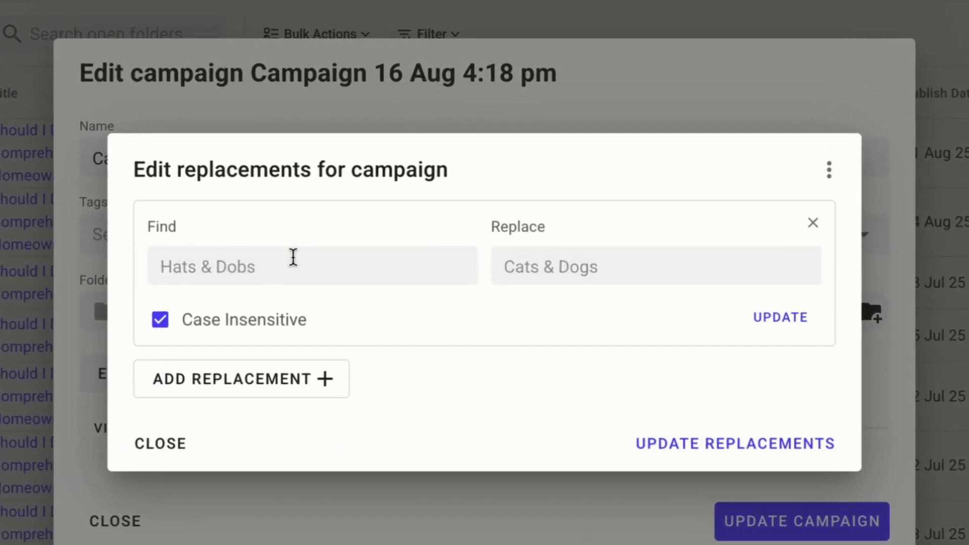
left_click(293, 257)
type("Plumb")
key("Tab")
type("Roof")
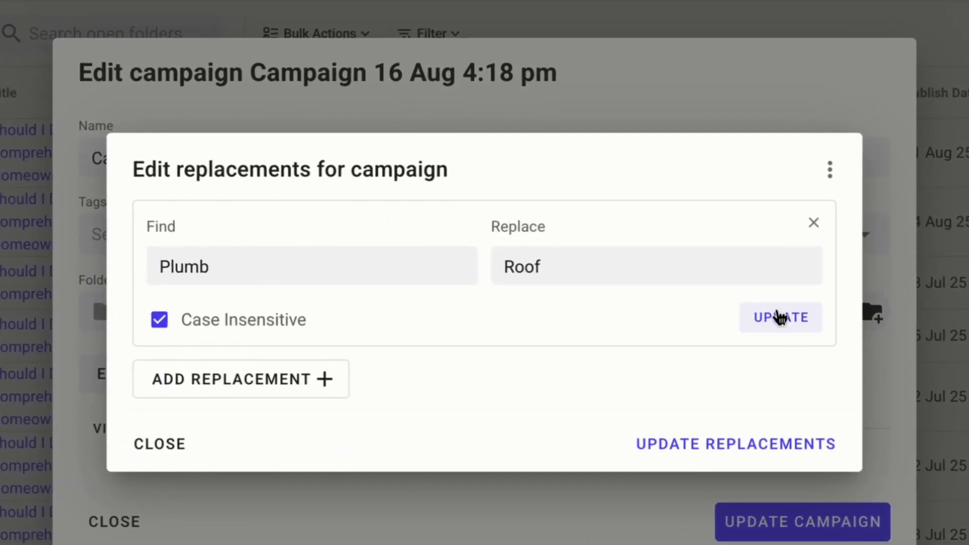
left_click(780, 317)
left_click(735, 398)
left_click(803, 521)
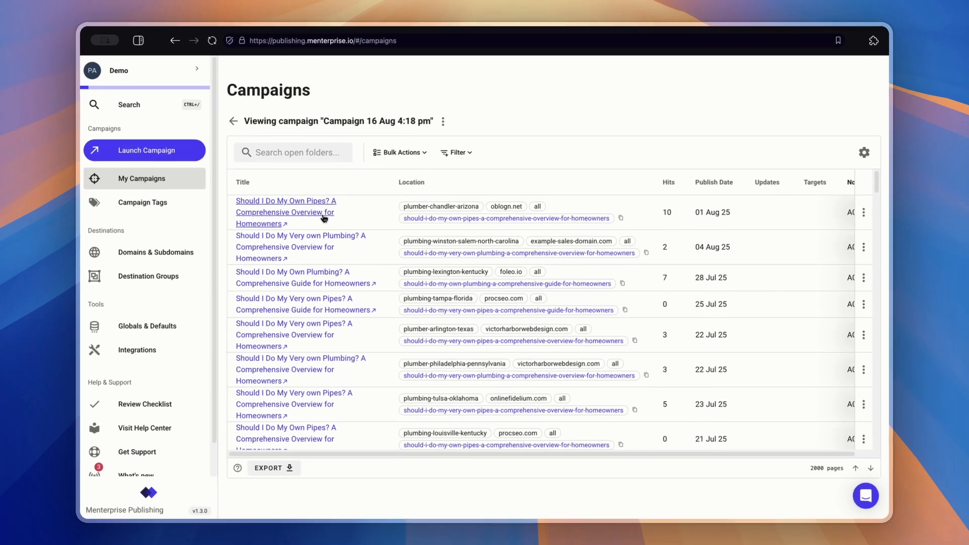
- Open the published Lexington, Kentucky page and check its site name, headings and service descriptions for the Roof replacement
left_click(303, 278)
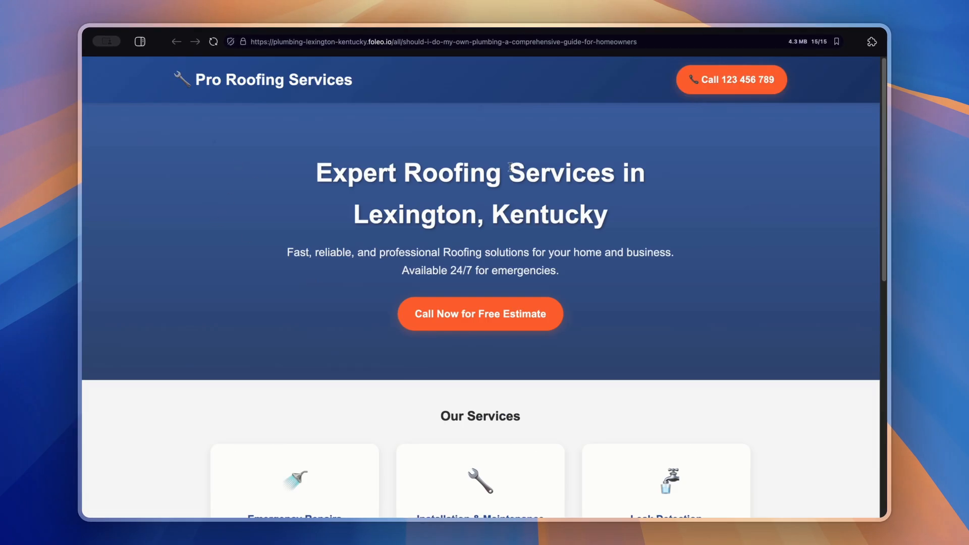
double_click(418, 173)
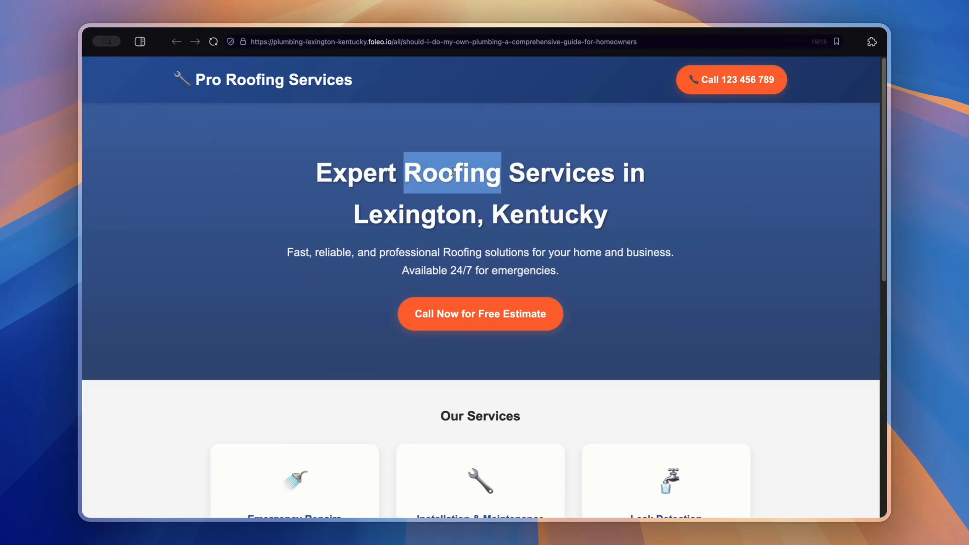
double_click(456, 250)
scroll(255, 315, "down", 5)
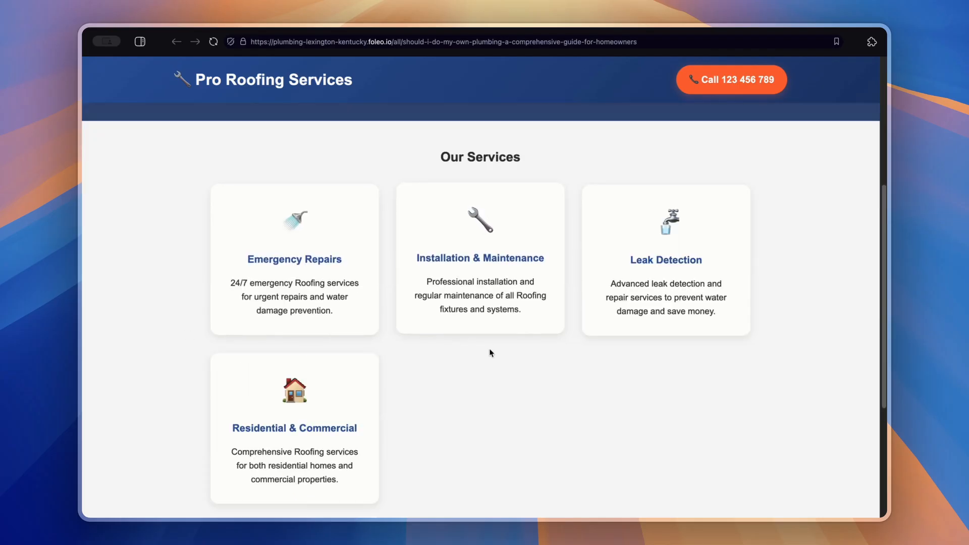
scroll(491, 353, "down", 4)
scroll(458, 374, "up", 10)
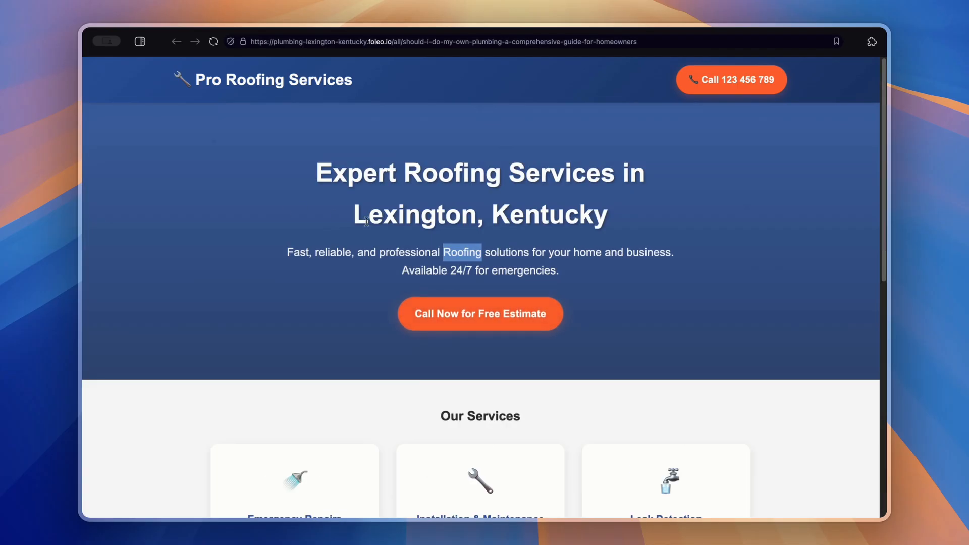
left_click(366, 221)
left_click_drag(191, 82, 309, 74)
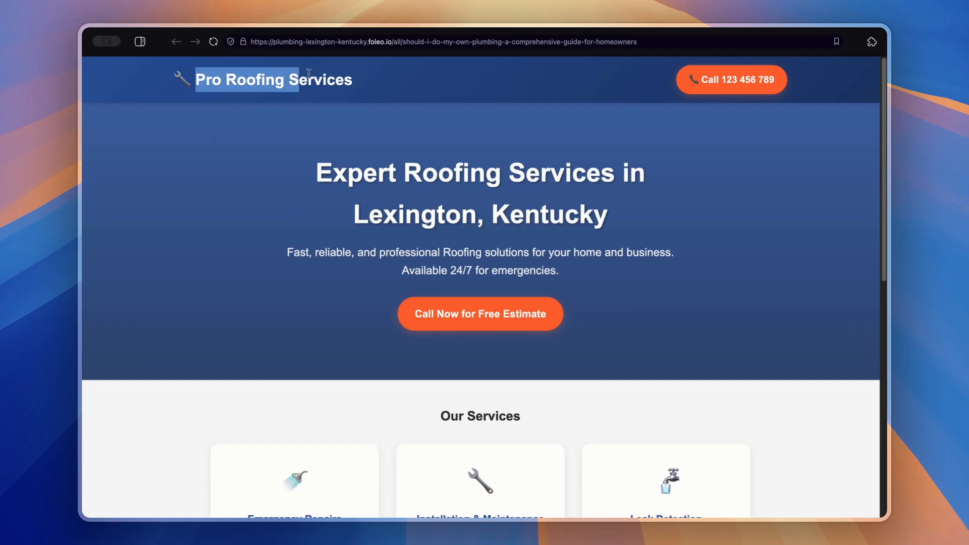
left_click(334, 69)
scroll(271, 256, "down", 2)
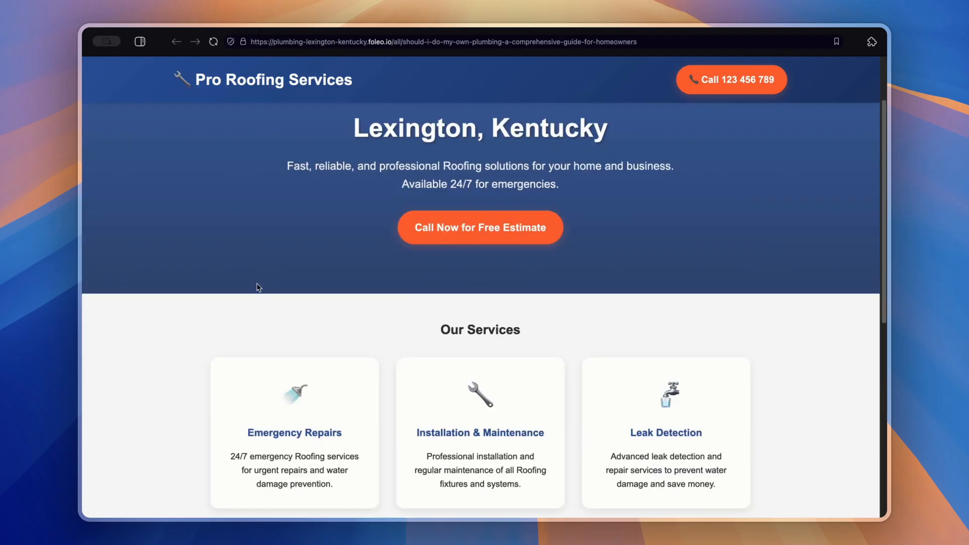
scroll(255, 283, "up", 2)
scroll(247, 292, "down", 4)
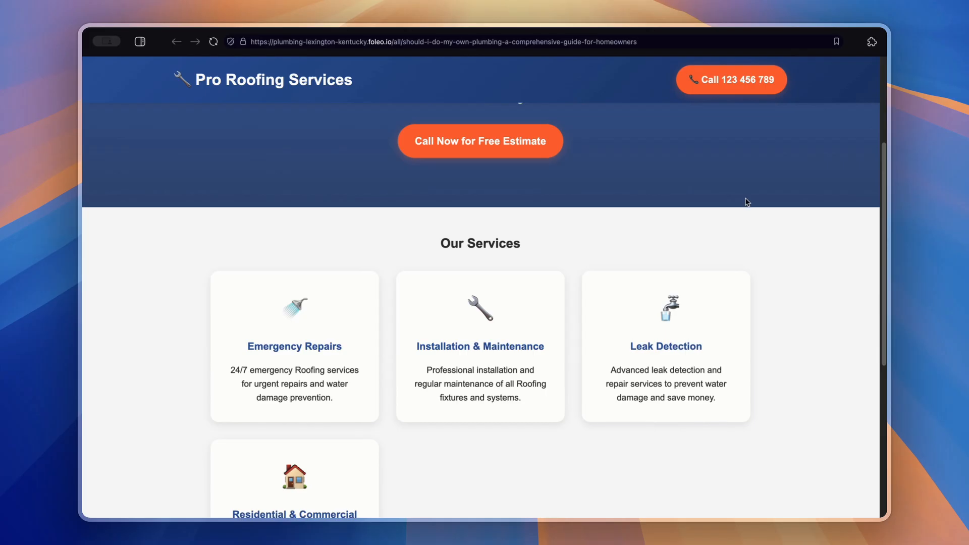